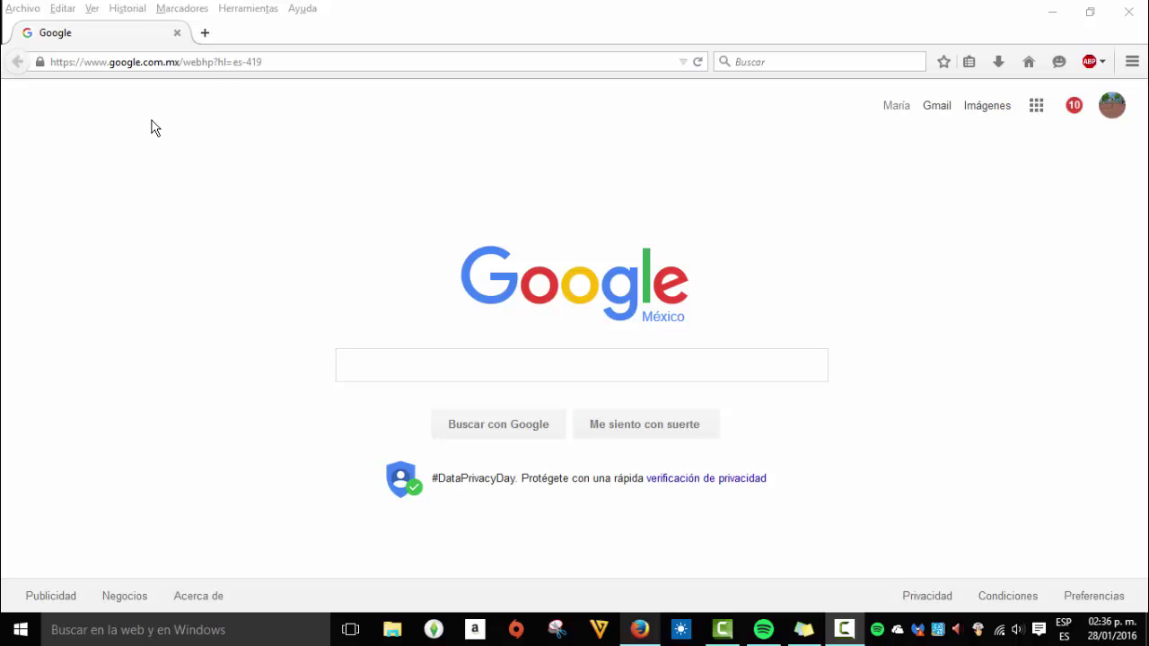
# Search Google for 'black subcribe button' and place the cursor to correct the misspelling.
pyautogui.click(392, 365)
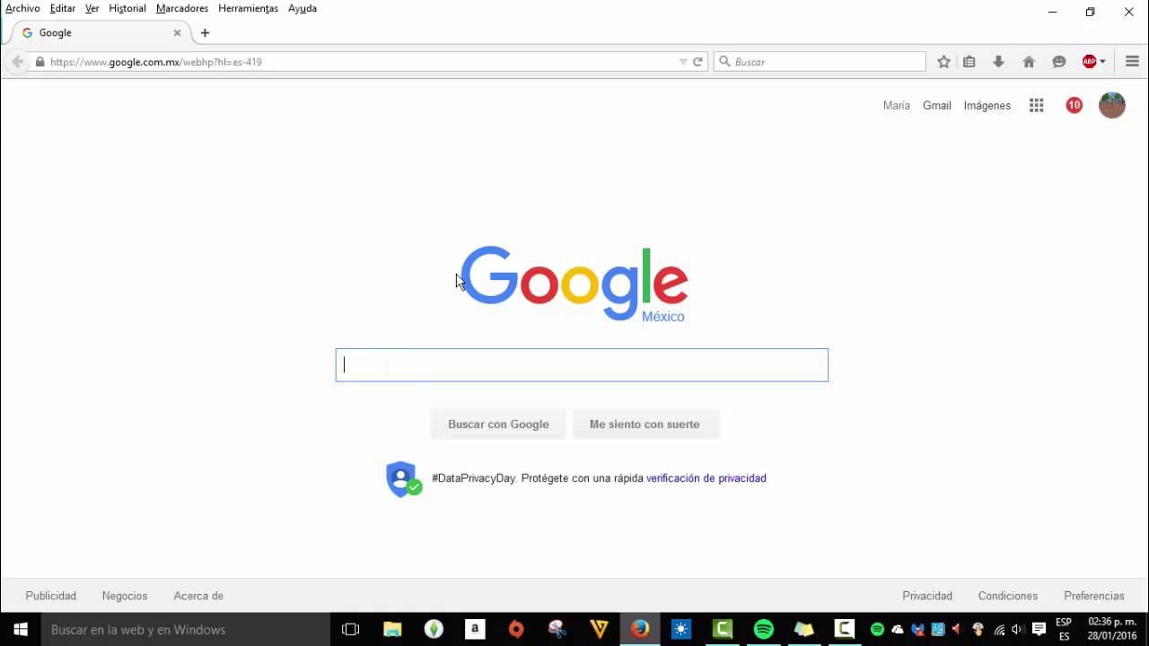
pyautogui.write('black s')
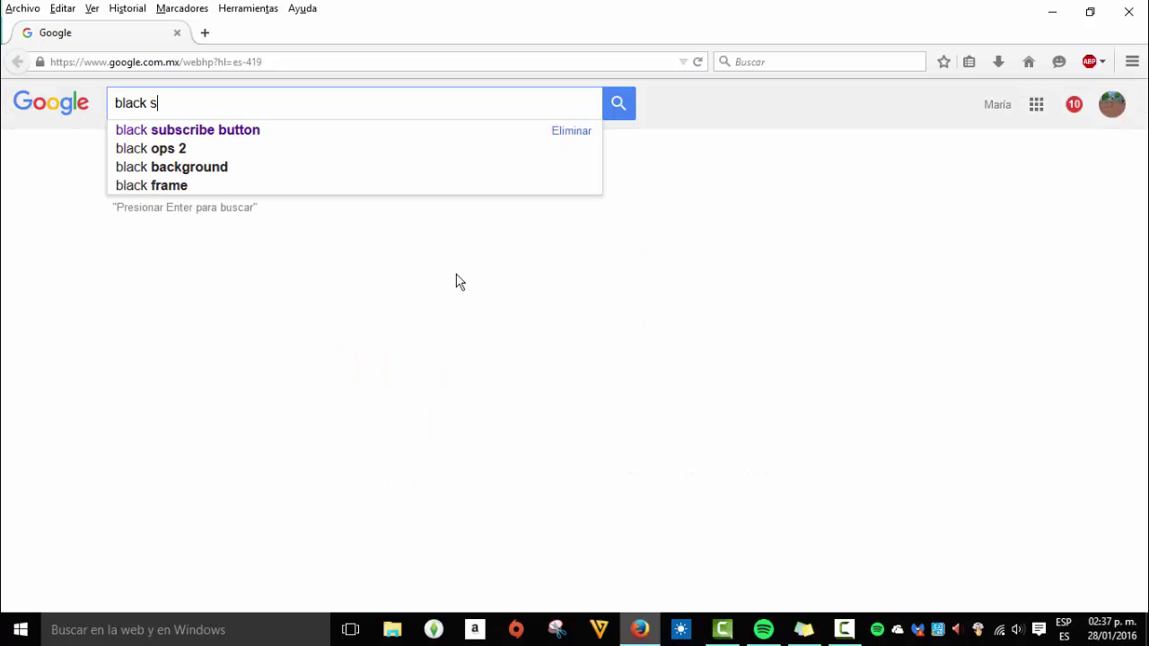
pyautogui.write('ubcribe ')
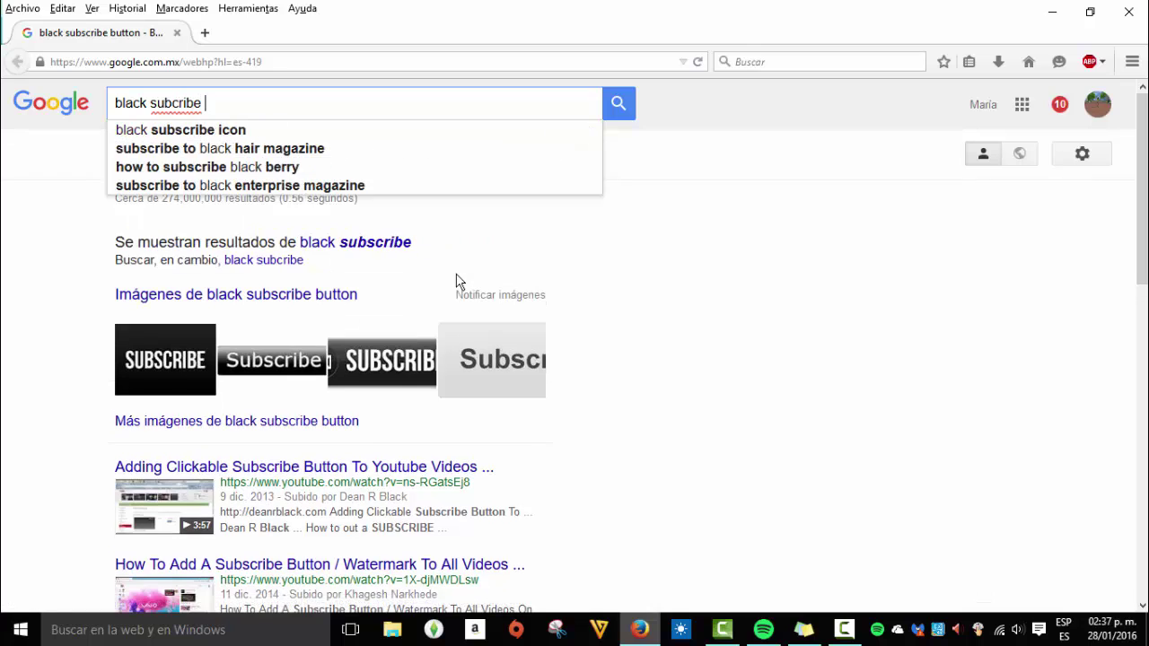
pyautogui.write('button')
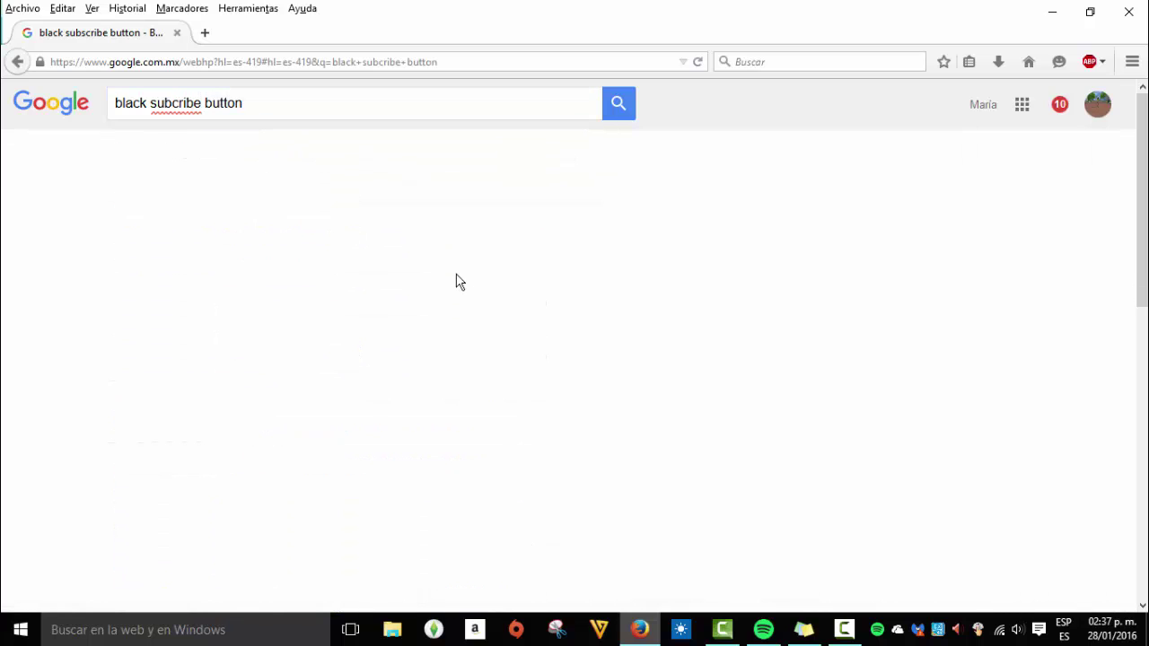
pyautogui.click(173, 104)
# Correct the query to 'black subscribe button' and browse the Images results.
pyautogui.write('s')
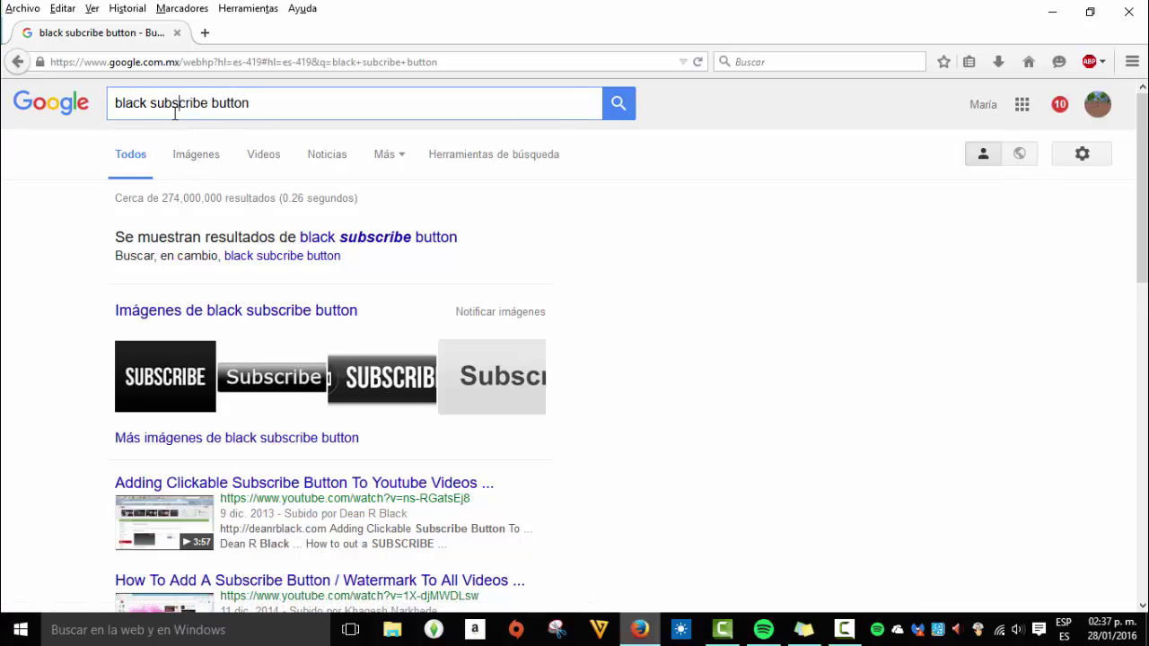
pyautogui.click(197, 152)
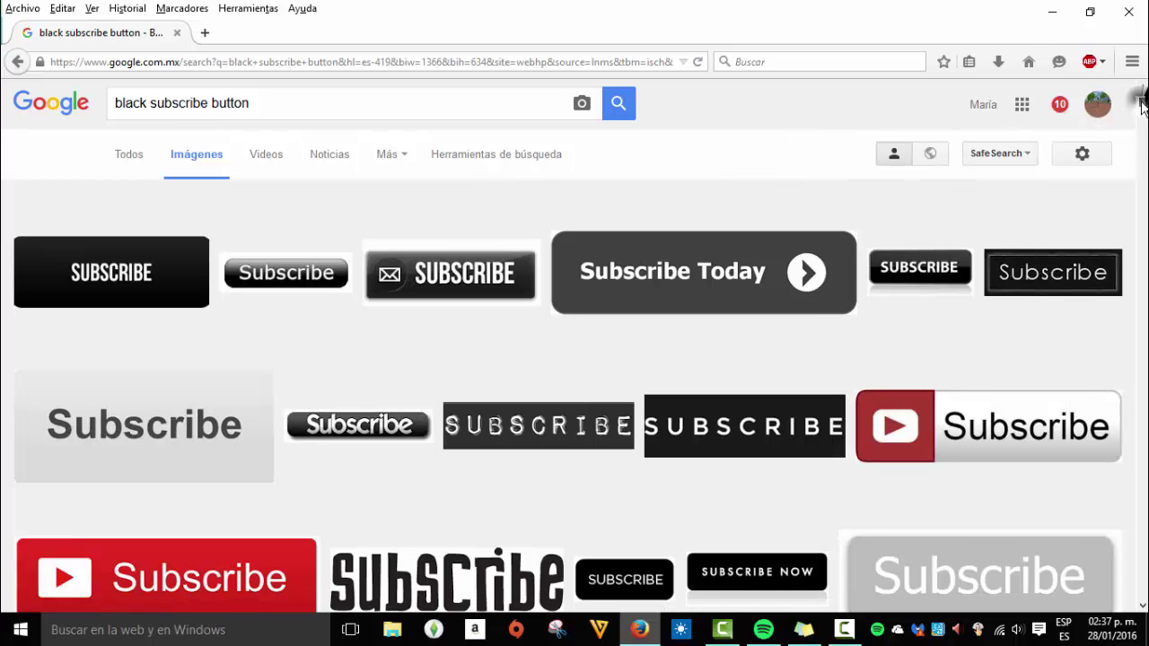
pyautogui.scroll(-1, 1143, 103)
pyautogui.scroll(-8, 731, 441)
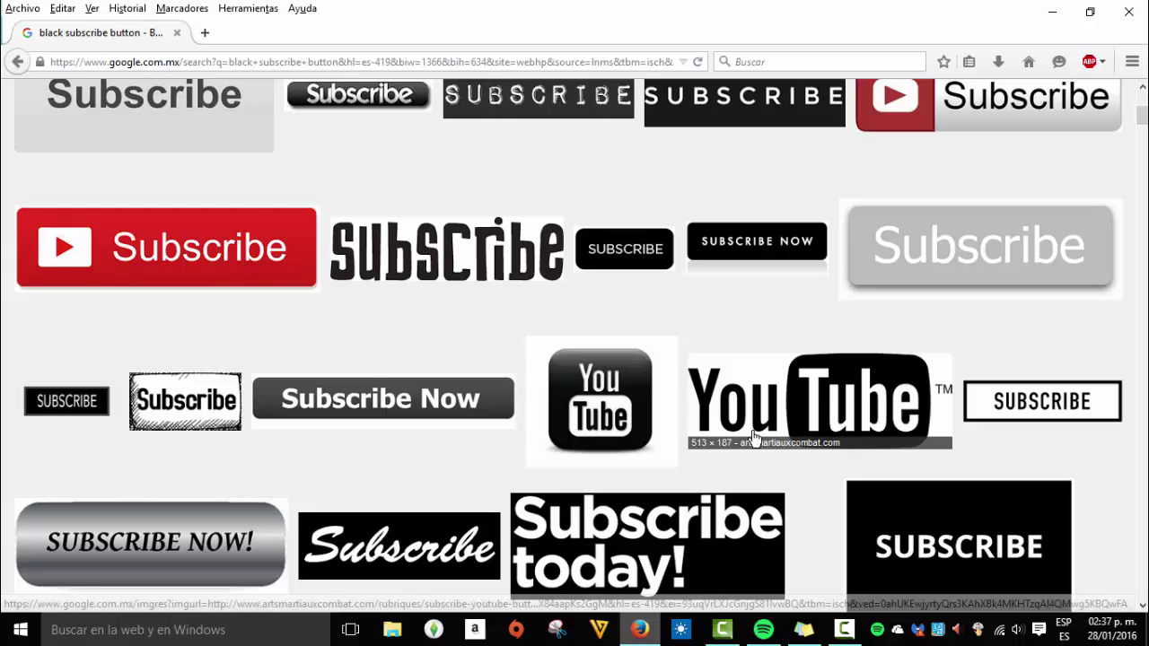
# Preview the outlined SUBSCRIBE button enlarged and bring up its save-image options.
pyautogui.click(1034, 286)
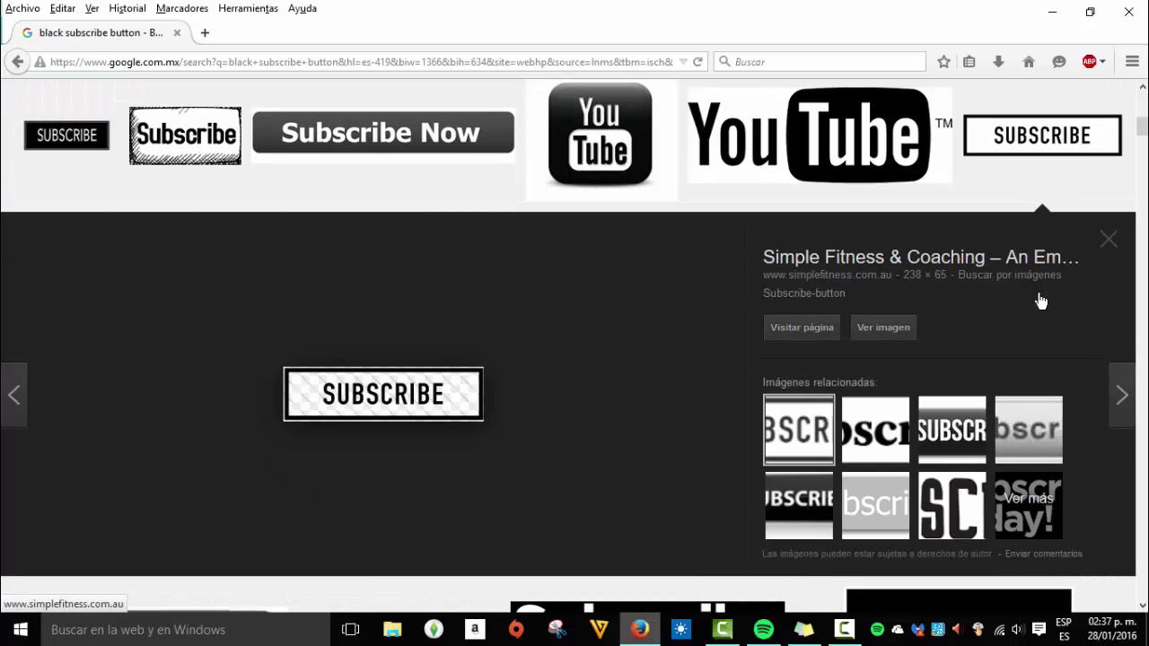
pyautogui.rightClick(417, 386)
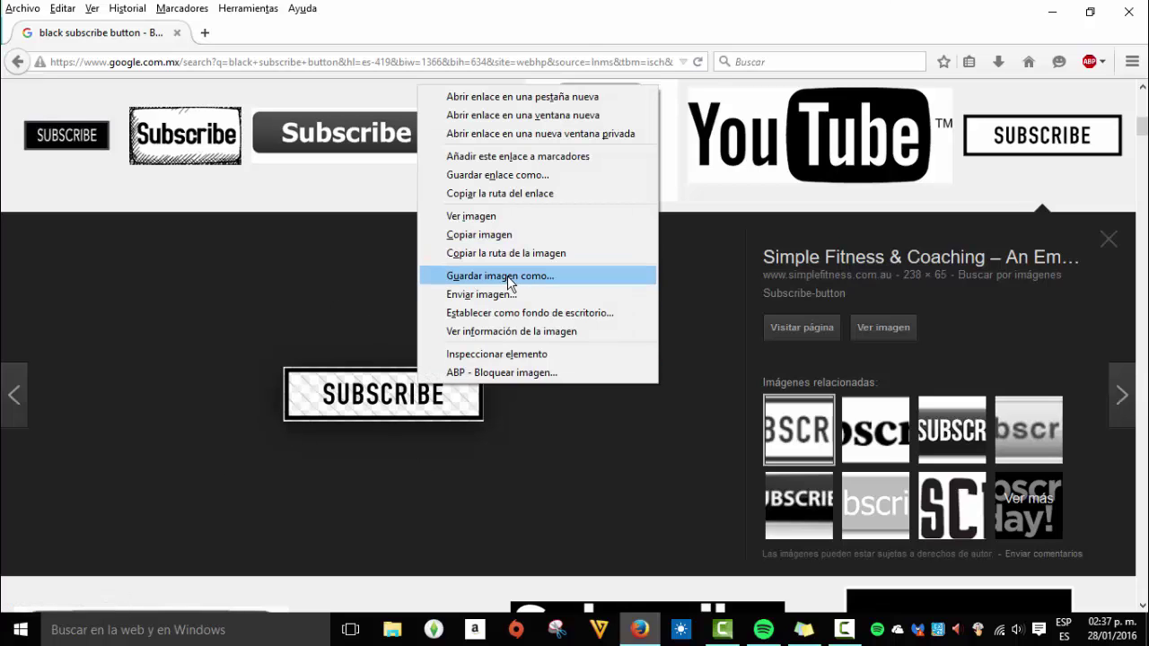
pyautogui.click(205, 36)
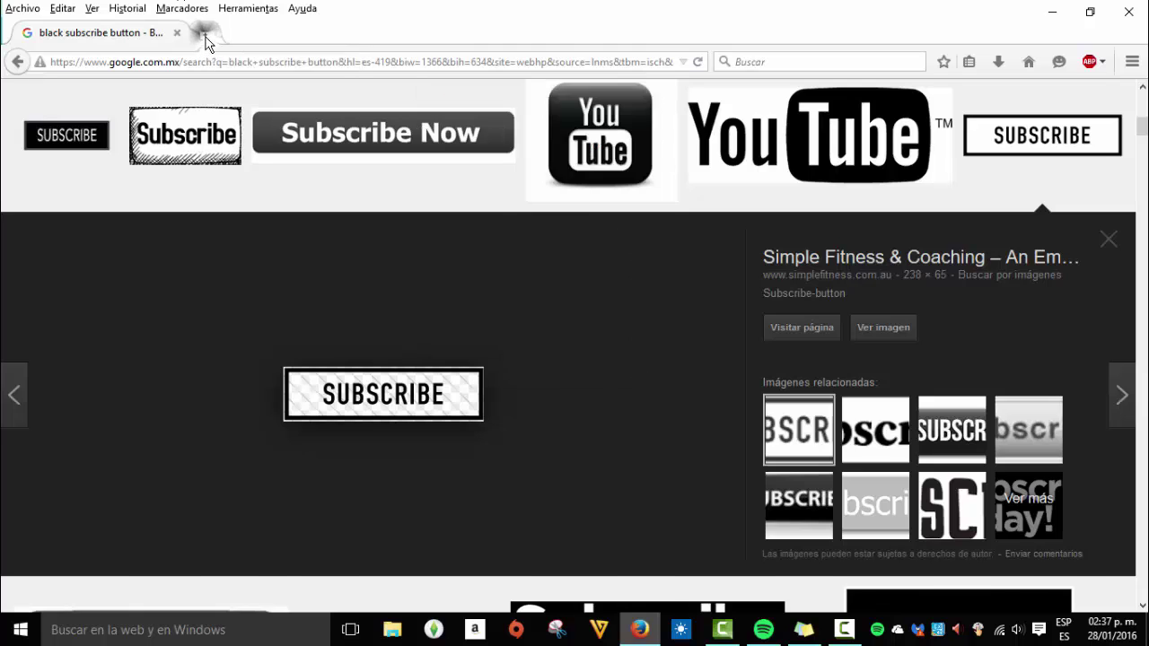
# Open PicMonkey in a new tab and set the blank canvas to transparent.
pyautogui.click(205, 34)
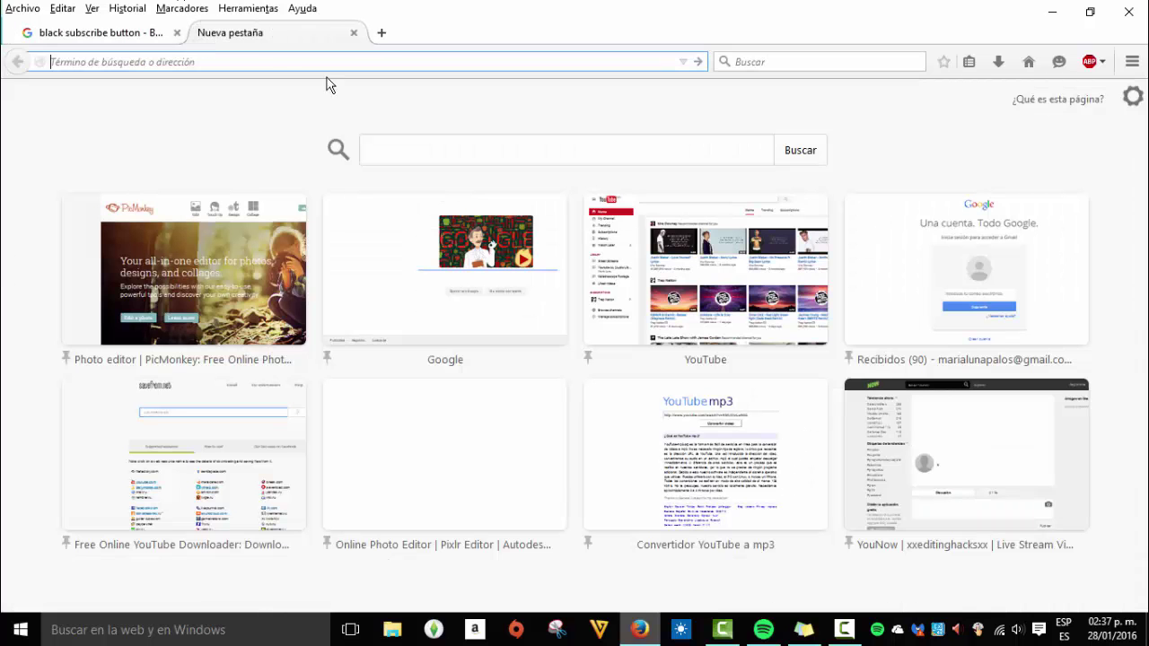
pyautogui.click(205, 293)
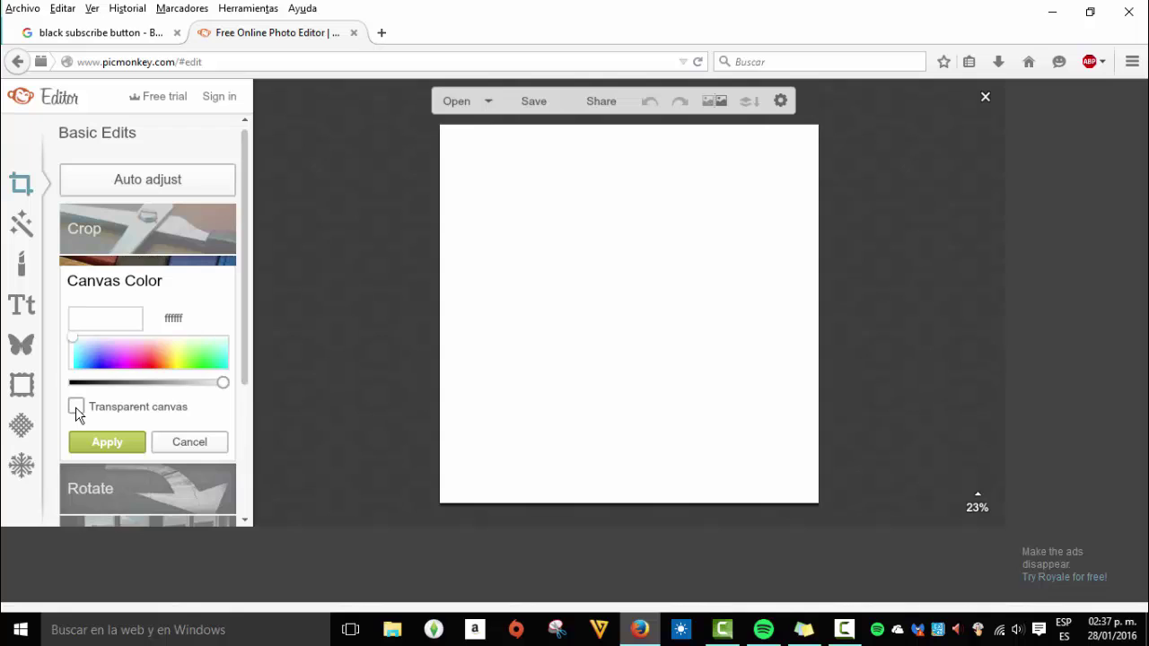
pyautogui.click(75, 407)
pyautogui.click(90, 442)
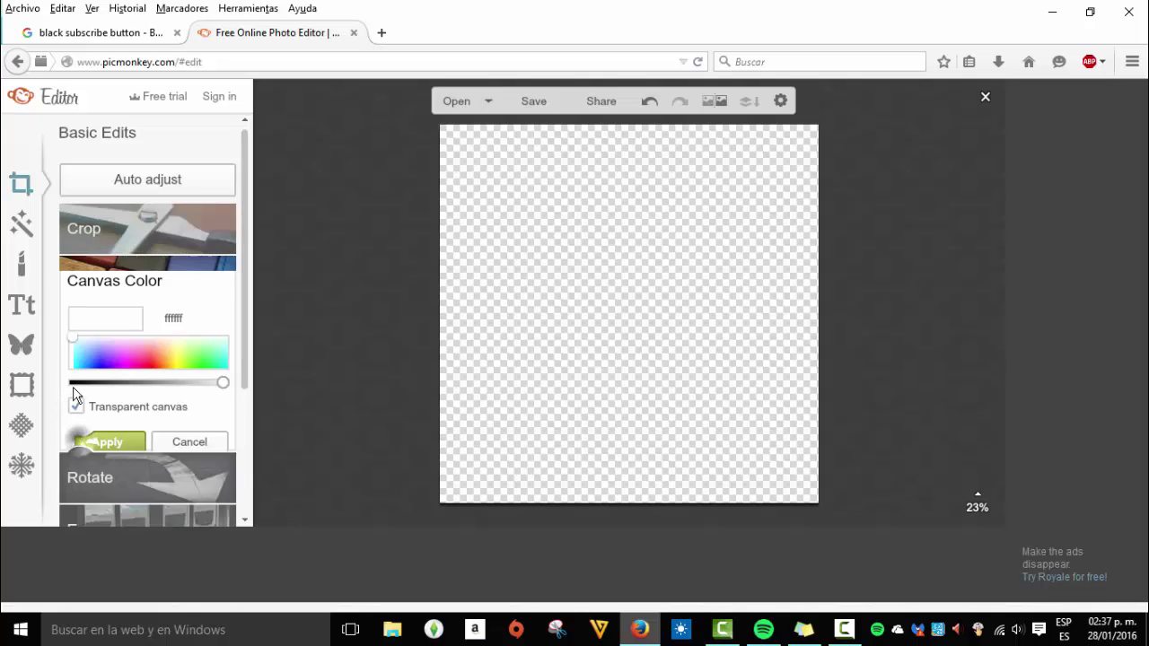
# Add the Subscribe-button image from the computer as an overlay.
pyautogui.click(22, 344)
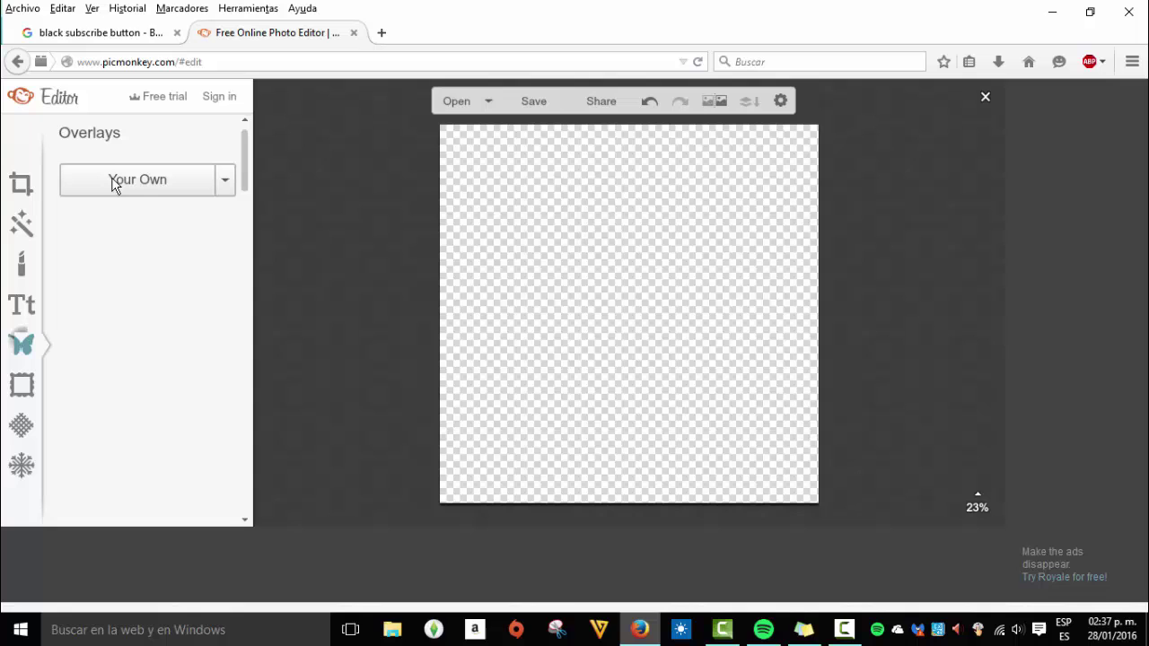
pyautogui.click(114, 183)
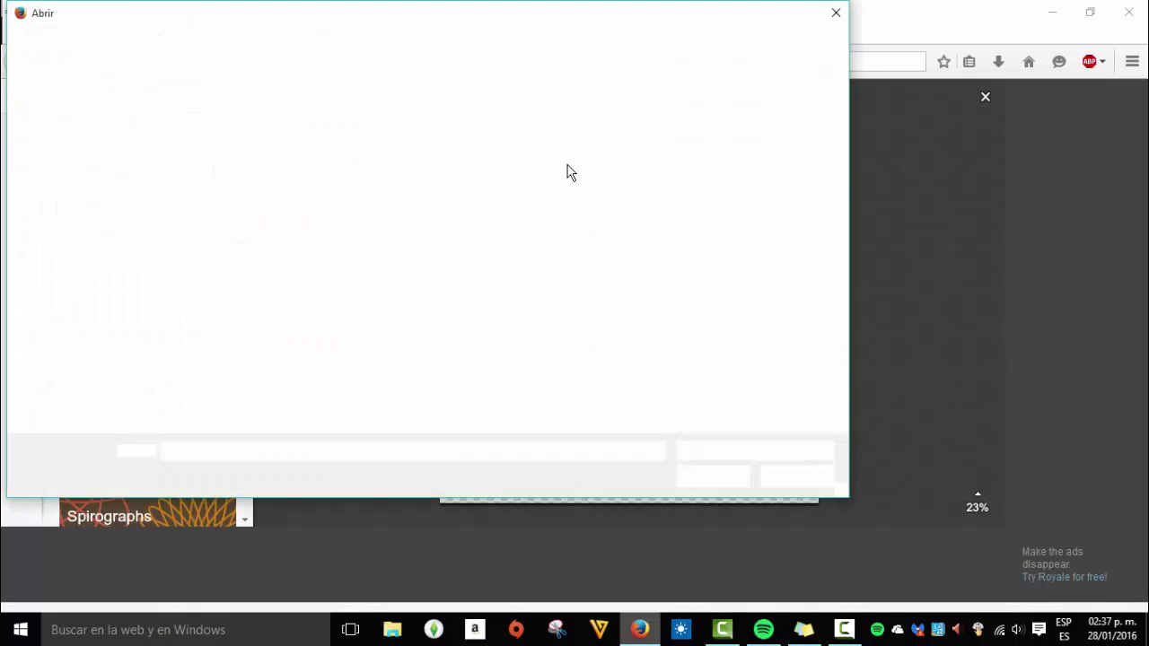
pyautogui.moveTo(843, 169); pyautogui.dragTo(859, 330)
pyautogui.click(487, 170)
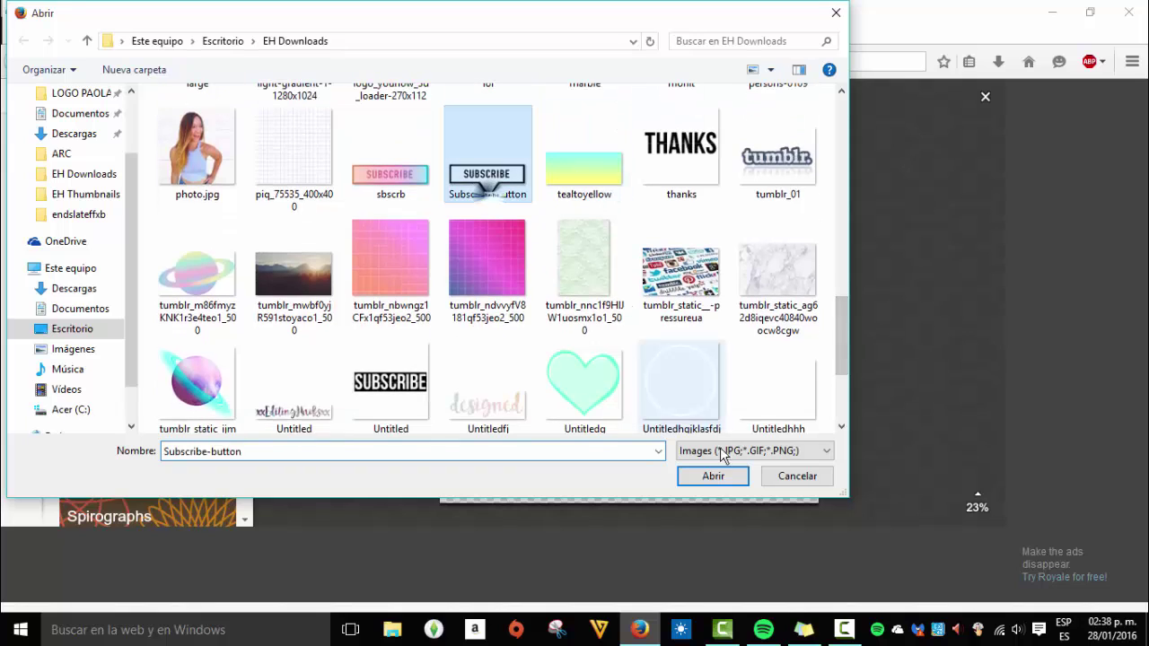
pyautogui.click(719, 479)
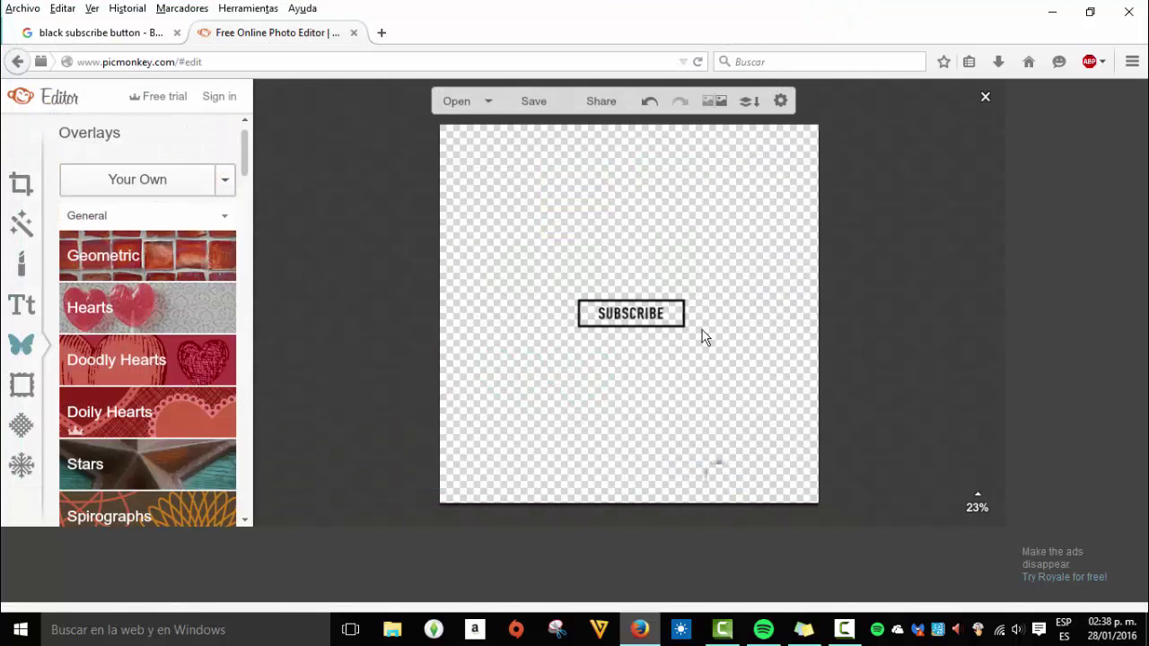
# Move the SUBSCRIBE overlay up and enlarge it across the canvas.
pyautogui.moveTo(657, 322); pyautogui.dragTo(800, 472)
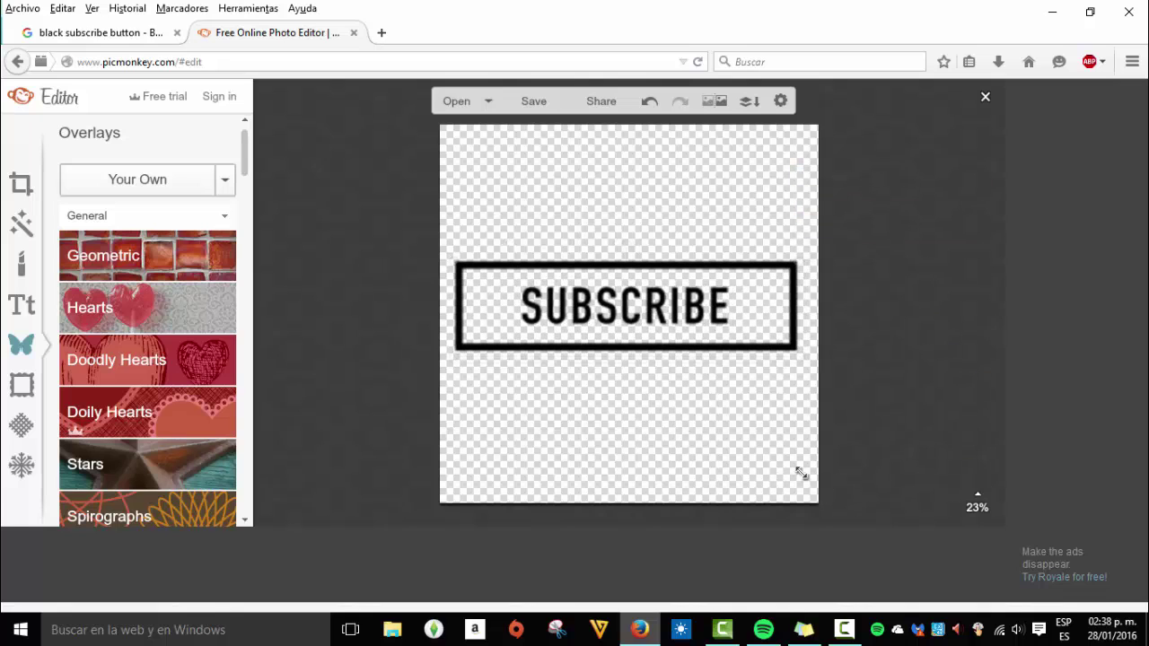
pyautogui.moveTo(736, 318); pyautogui.dragTo(744, 320)
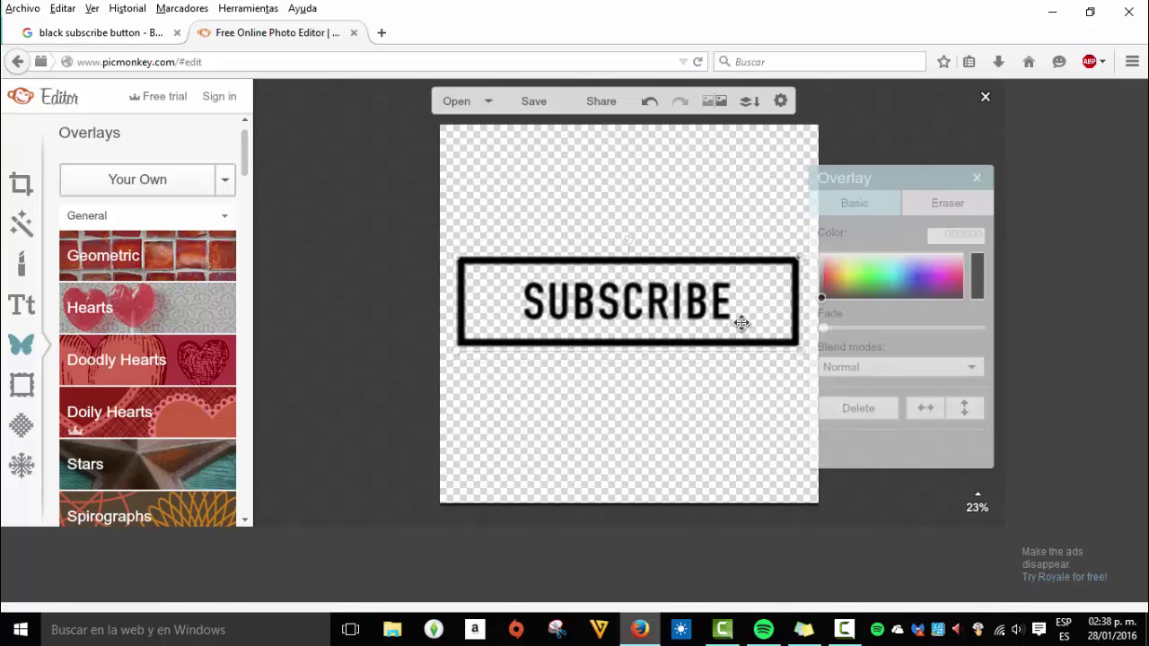
pyautogui.click(697, 440)
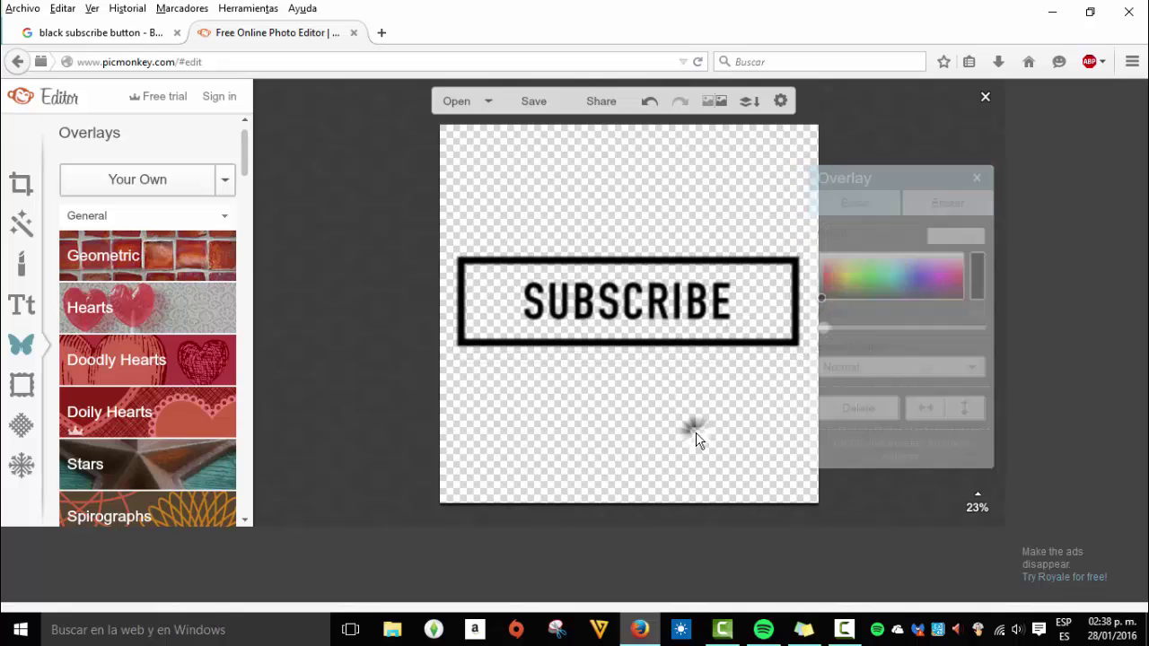
# Replace the query with 'tumblr gradient backghrofs' and browse the pastel gradient results.
pyautogui.click(57, 36)
pyautogui.scroll(10, 817, 299)
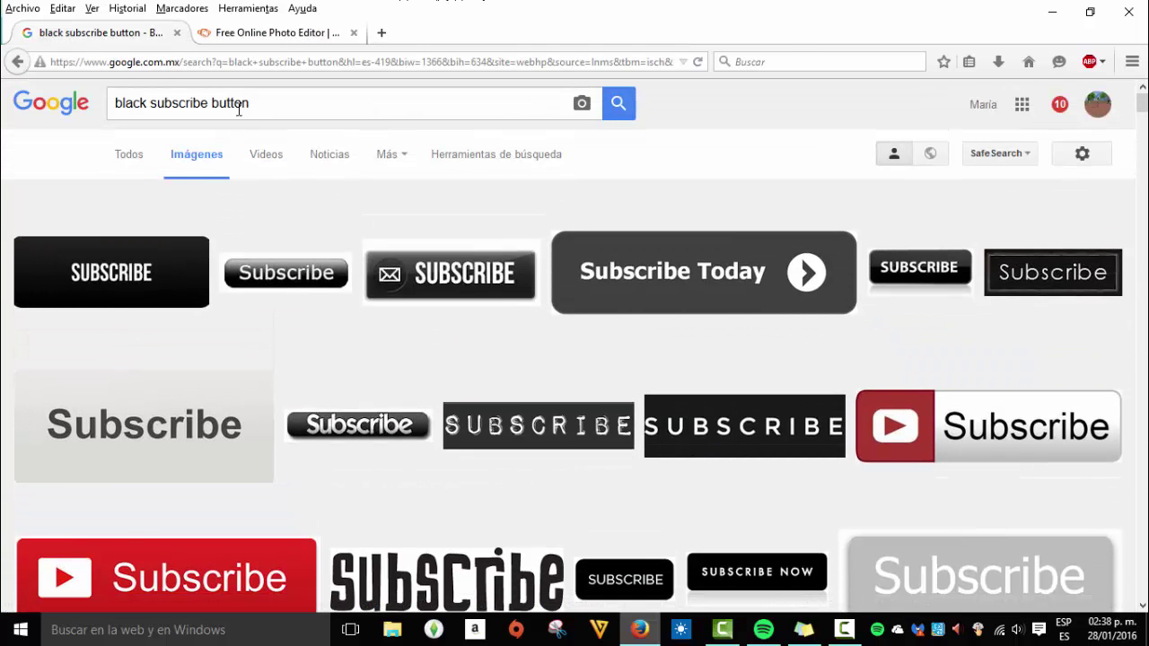
pyautogui.moveTo(261, 103); pyautogui.dragTo(50, 90)
pyautogui.press('BackSpace')
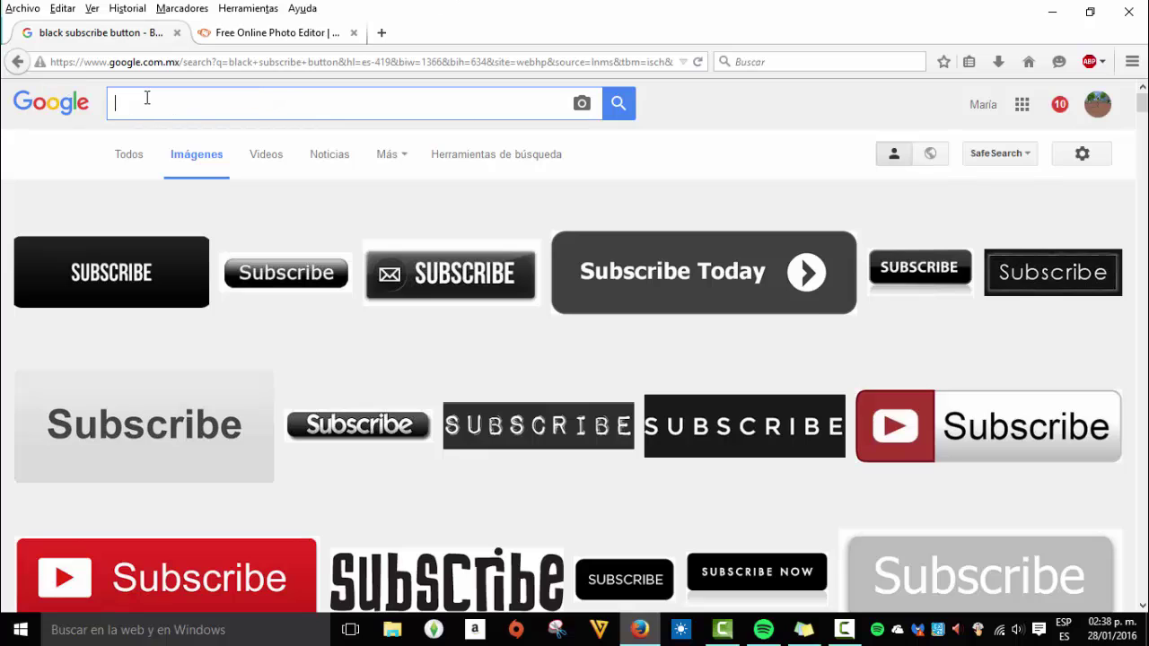
pyautogui.write('tumblr gr')
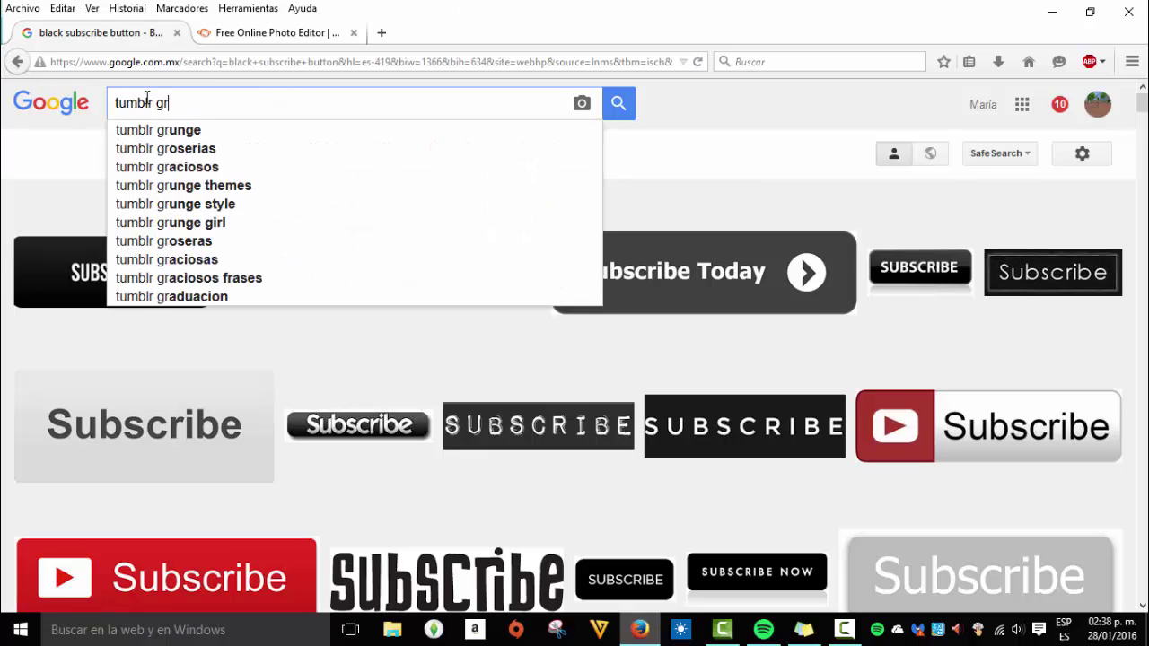
pyautogui.write('adient b')
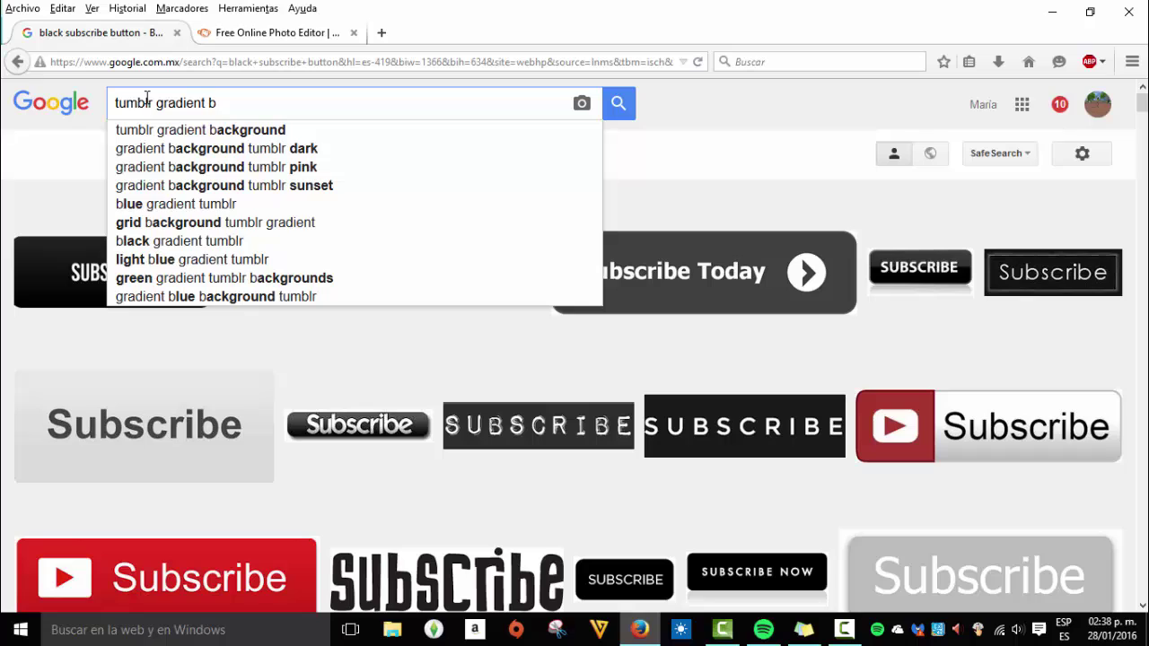
pyautogui.write('ackghrof')
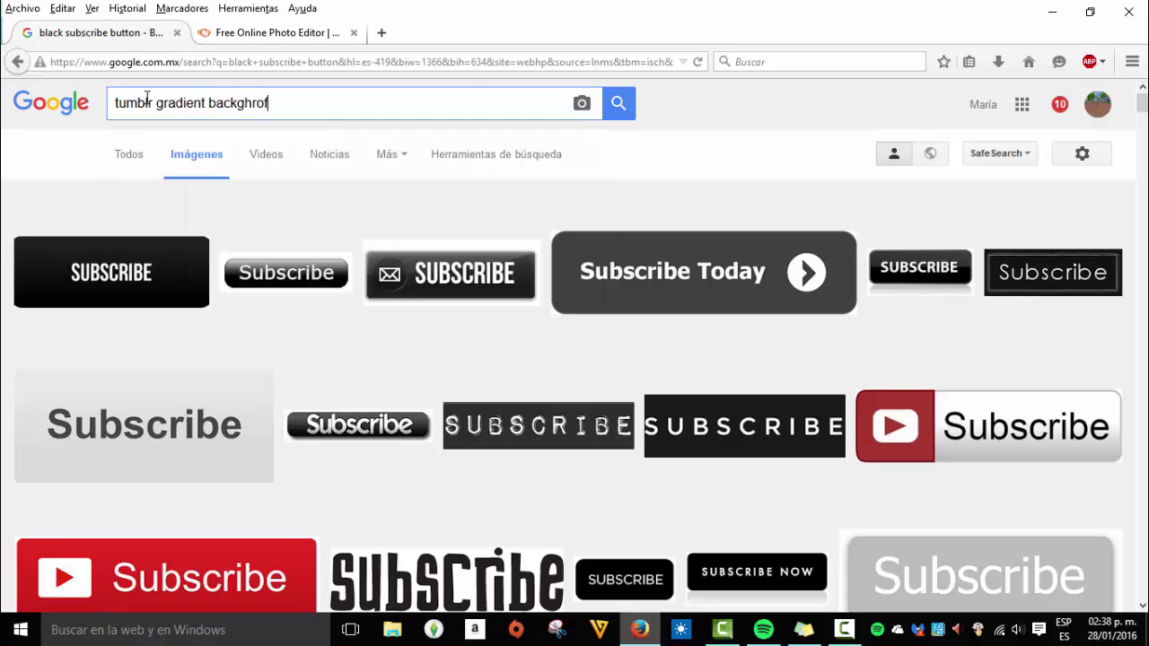
pyautogui.write('s')
pyautogui.press('Return')
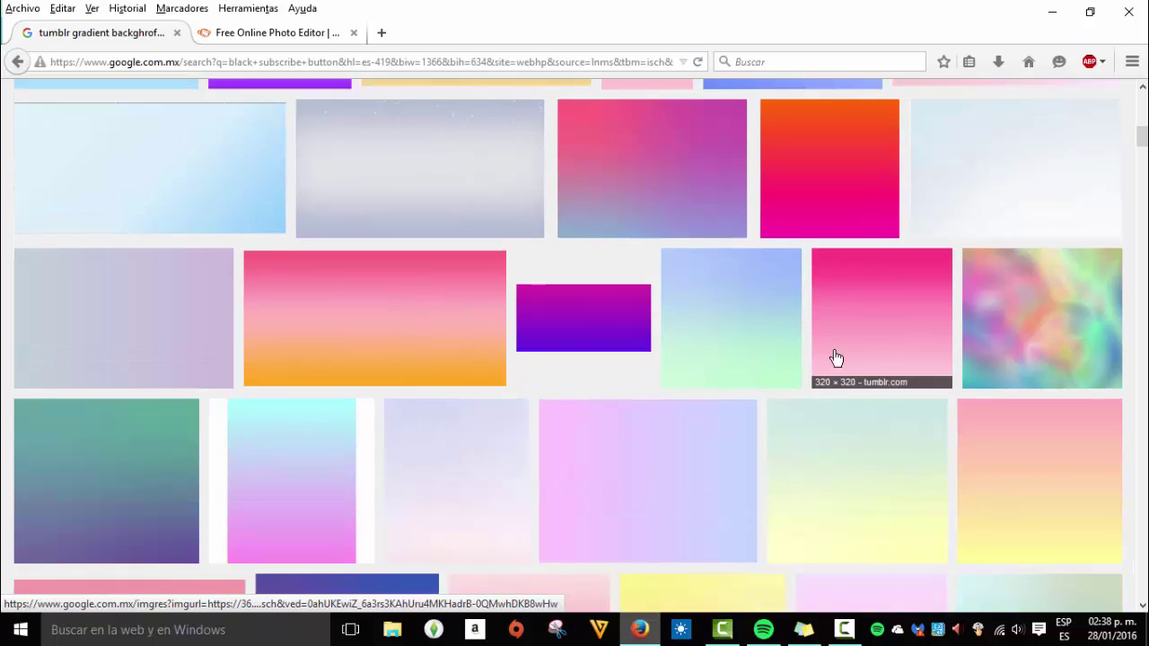
pyautogui.scroll(5, 449, 224)
# Add the cute-gradient-pastel image as a second overlay.
pyautogui.click(291, 32)
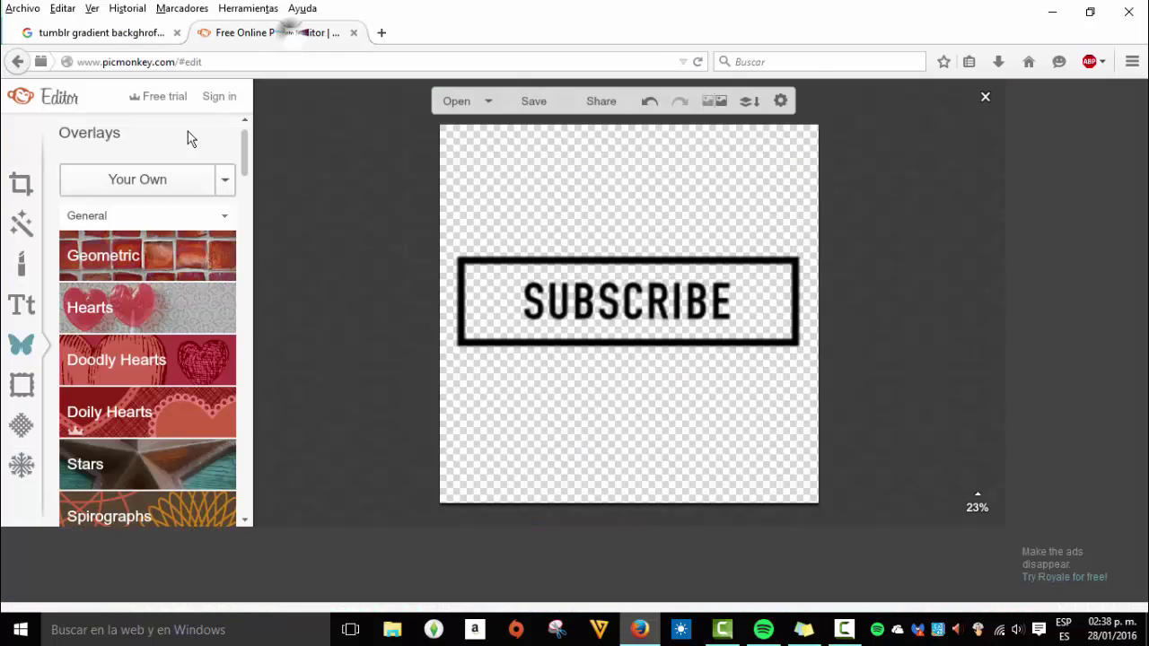
pyautogui.click(173, 181)
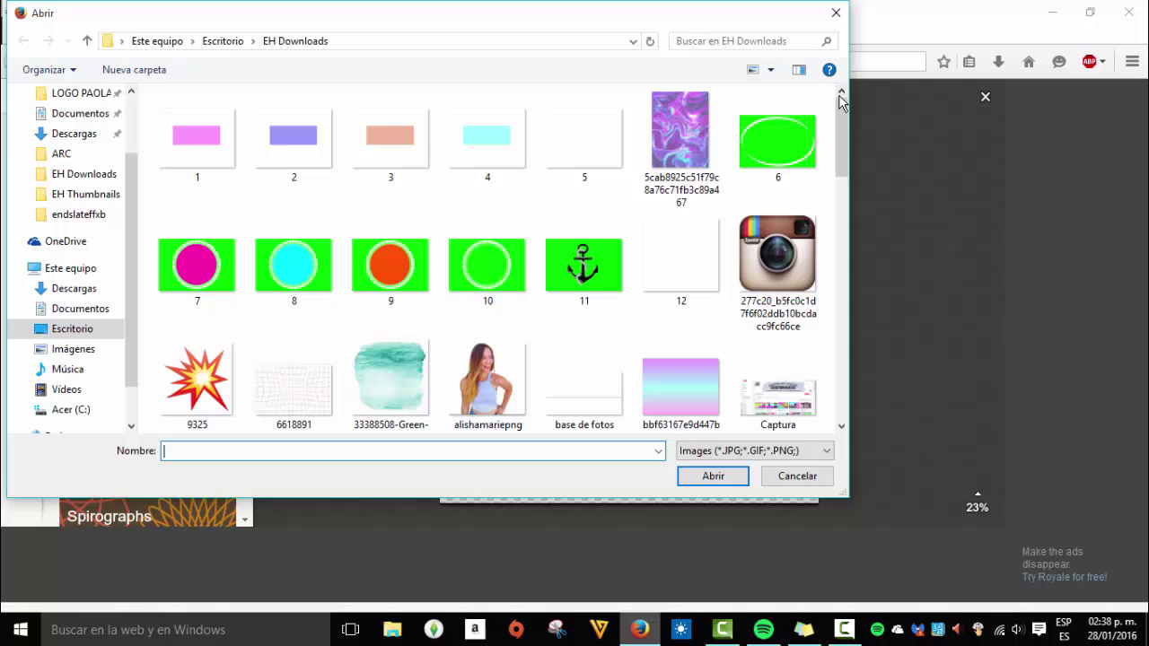
pyautogui.moveTo(842, 121); pyautogui.dragTo(838, 173)
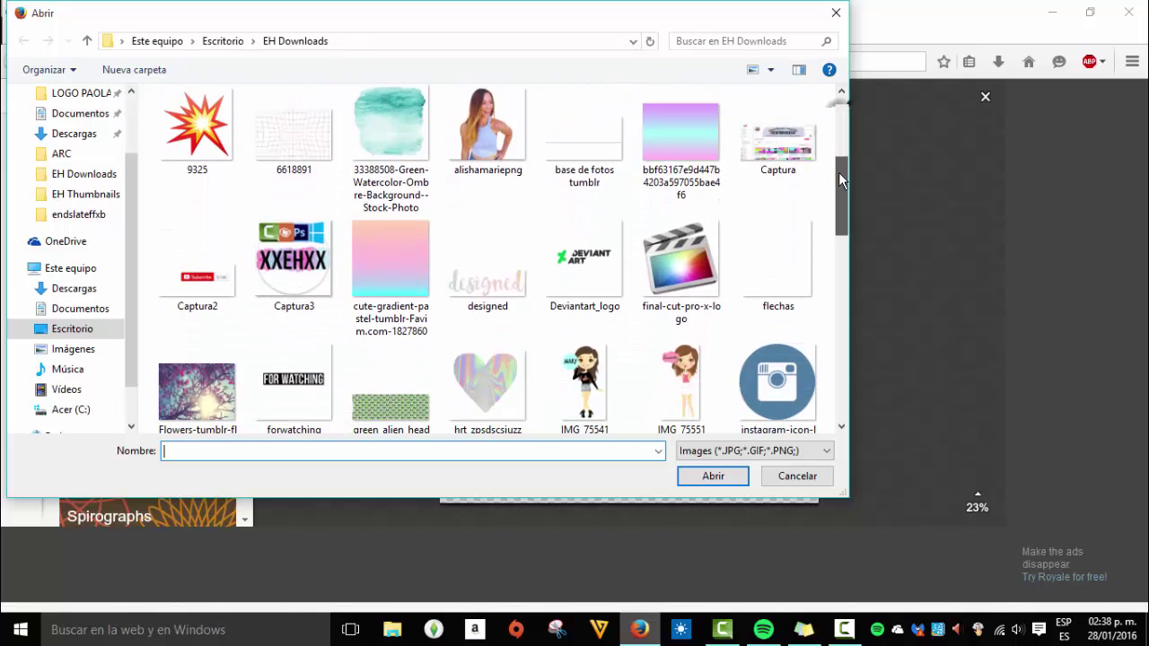
pyautogui.click(391, 262)
pyautogui.click(724, 478)
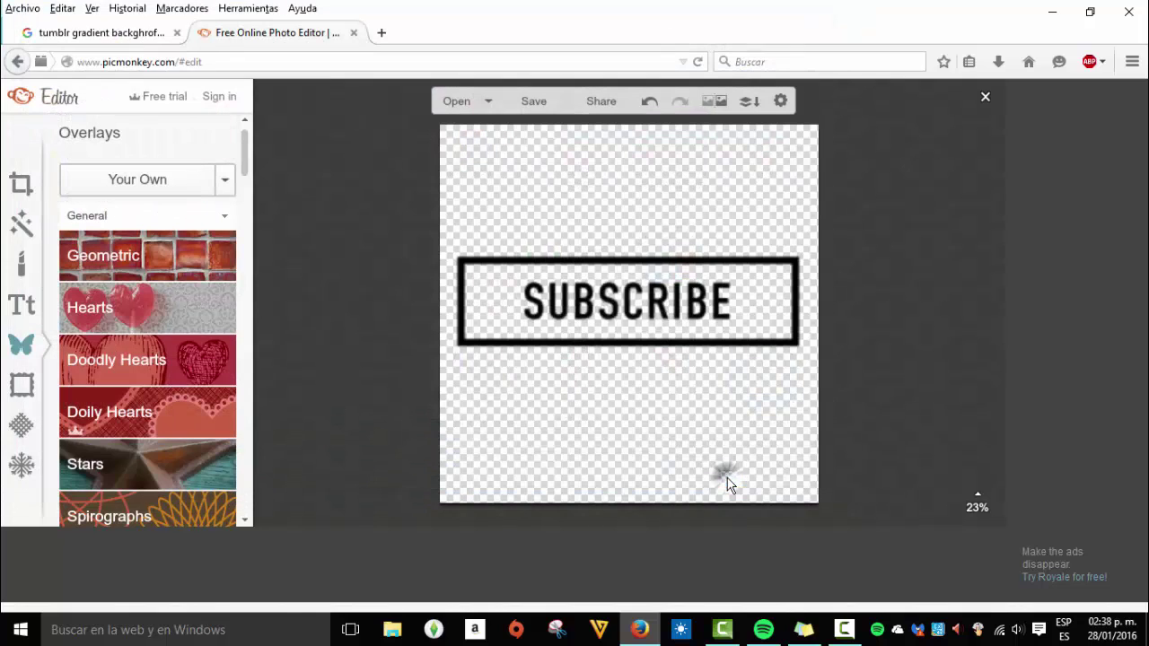
# Move the gradient onto the SUBSCRIBE box, tilt it, then straighten it.
pyautogui.moveTo(646, 312); pyautogui.dragTo(583, 284)
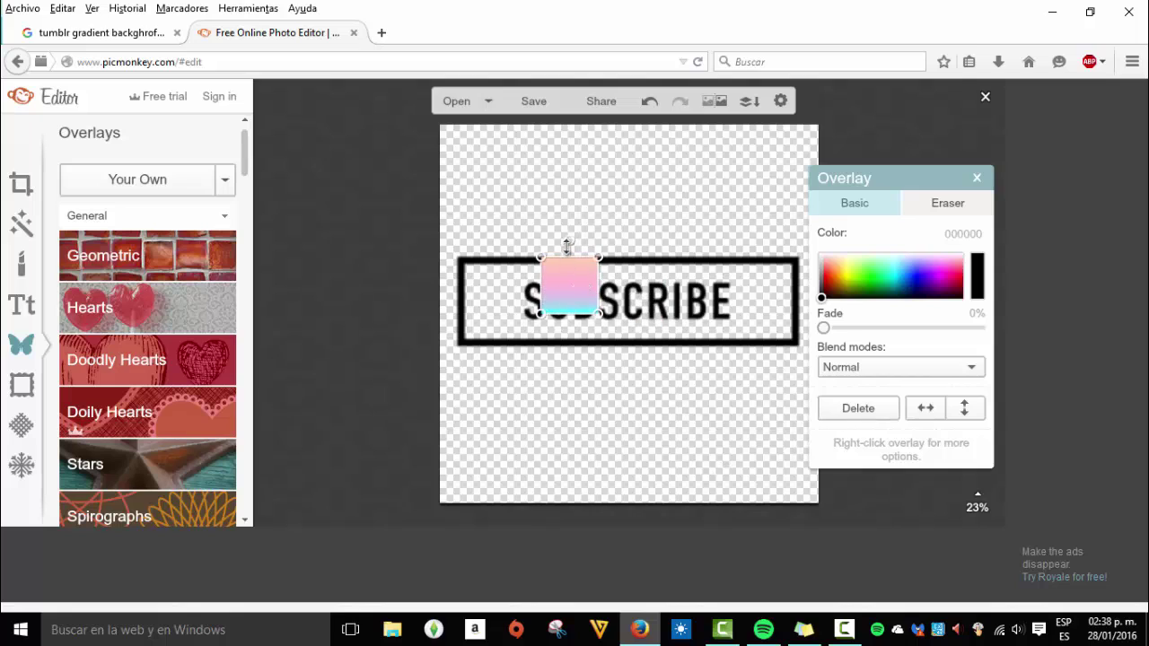
pyautogui.moveTo(570, 237); pyautogui.dragTo(503, 283)
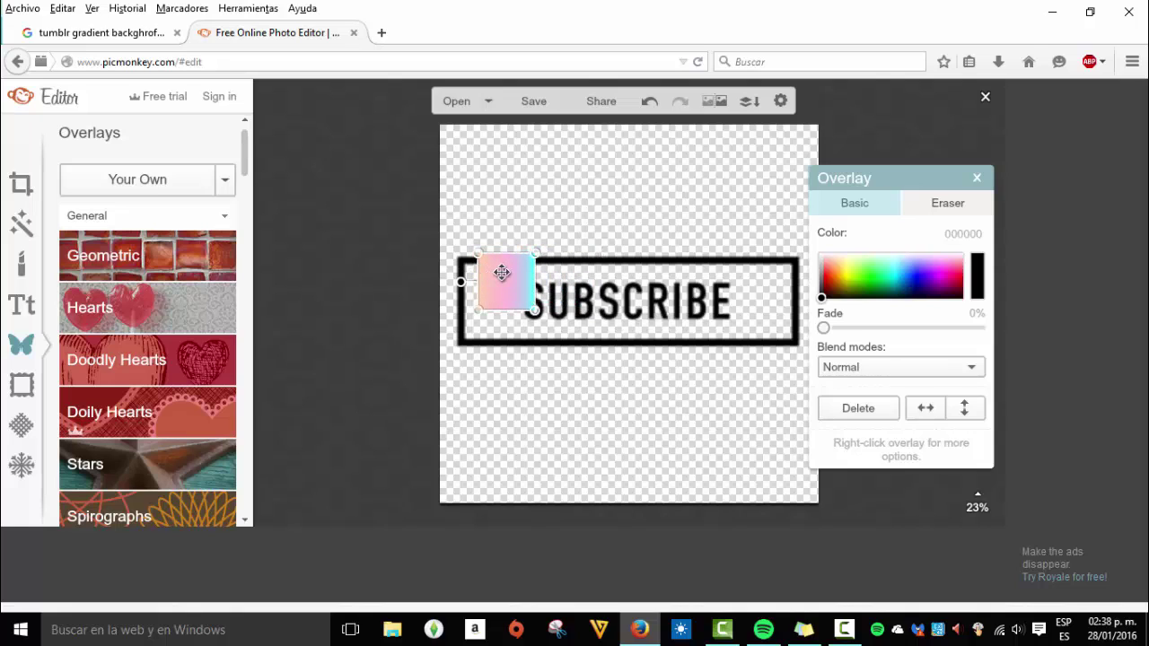
pyautogui.rightClick(502, 272)
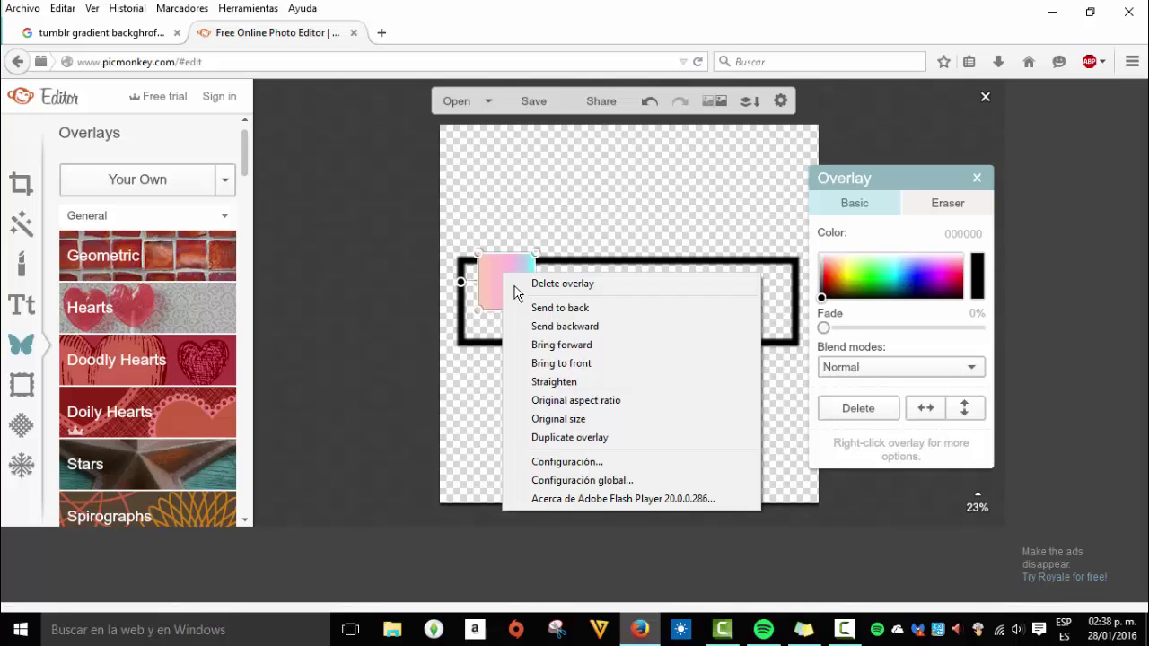
pyautogui.click(557, 384)
# Stretch the gradient overlay to fit the canvas exactly and fade it to 37%.
pyautogui.moveTo(510, 286); pyautogui.dragTo(939, 524)
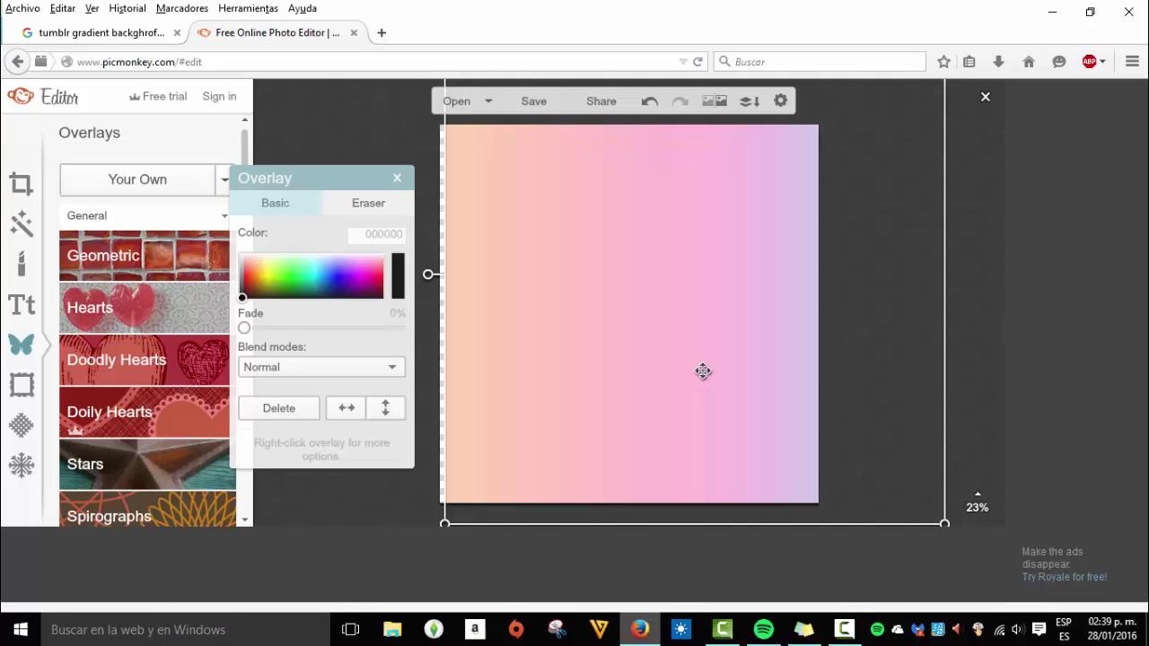
pyautogui.moveTo(690, 368); pyautogui.dragTo(638, 387)
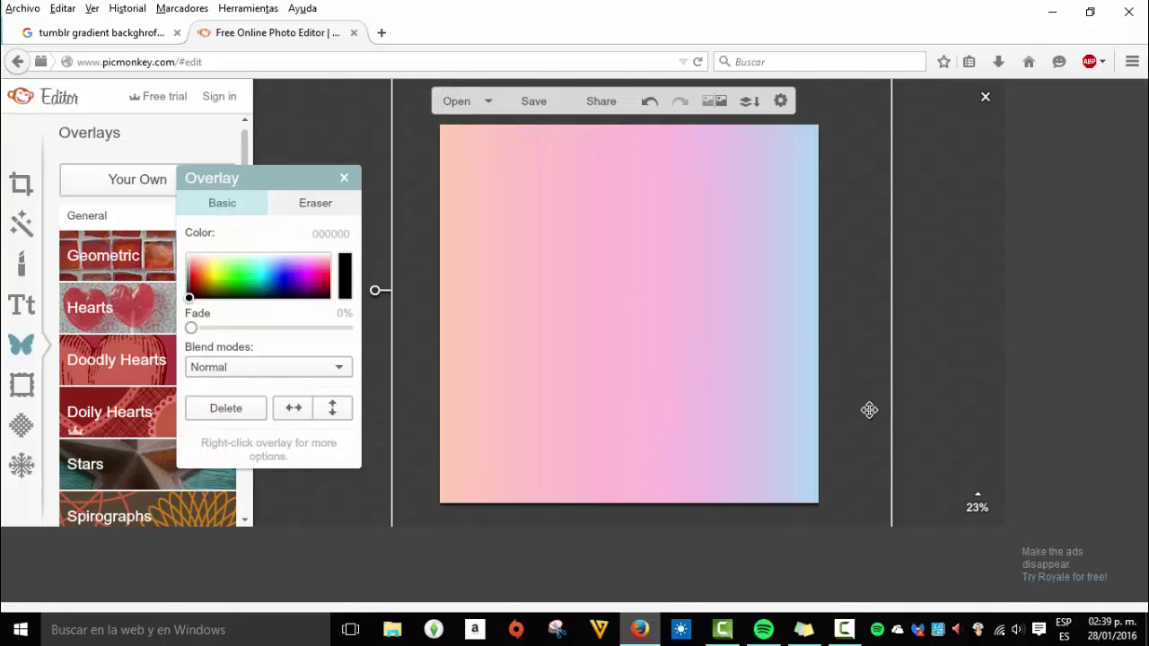
pyautogui.moveTo(884, 409); pyautogui.dragTo(760, 410)
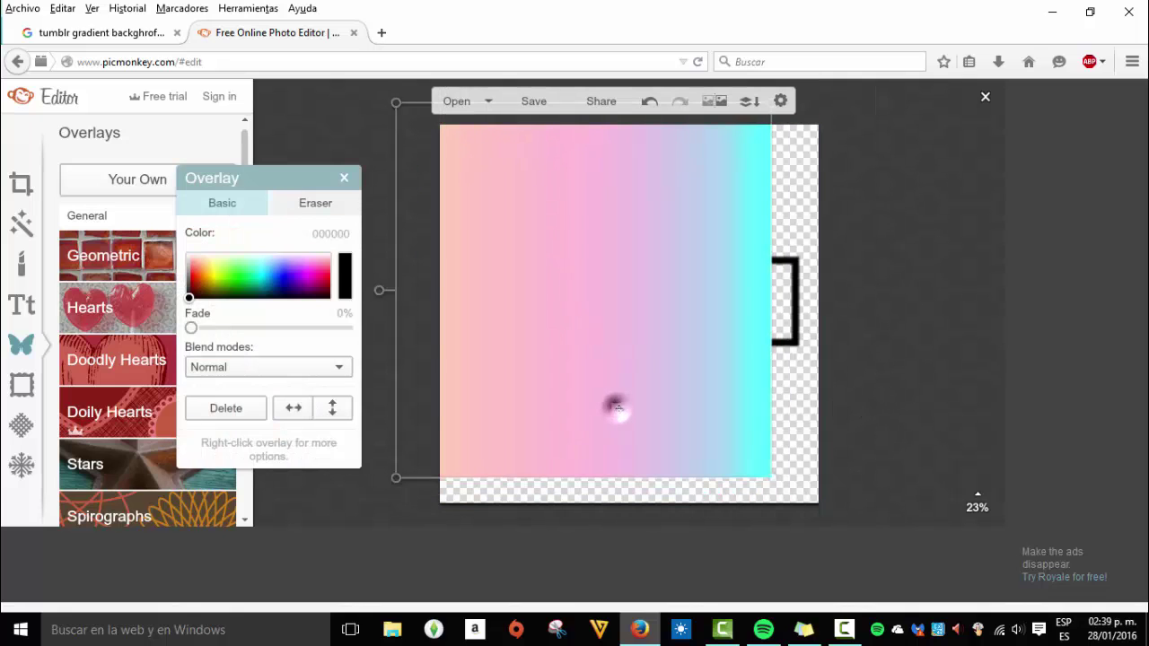
pyautogui.moveTo(616, 405); pyautogui.dragTo(664, 429)
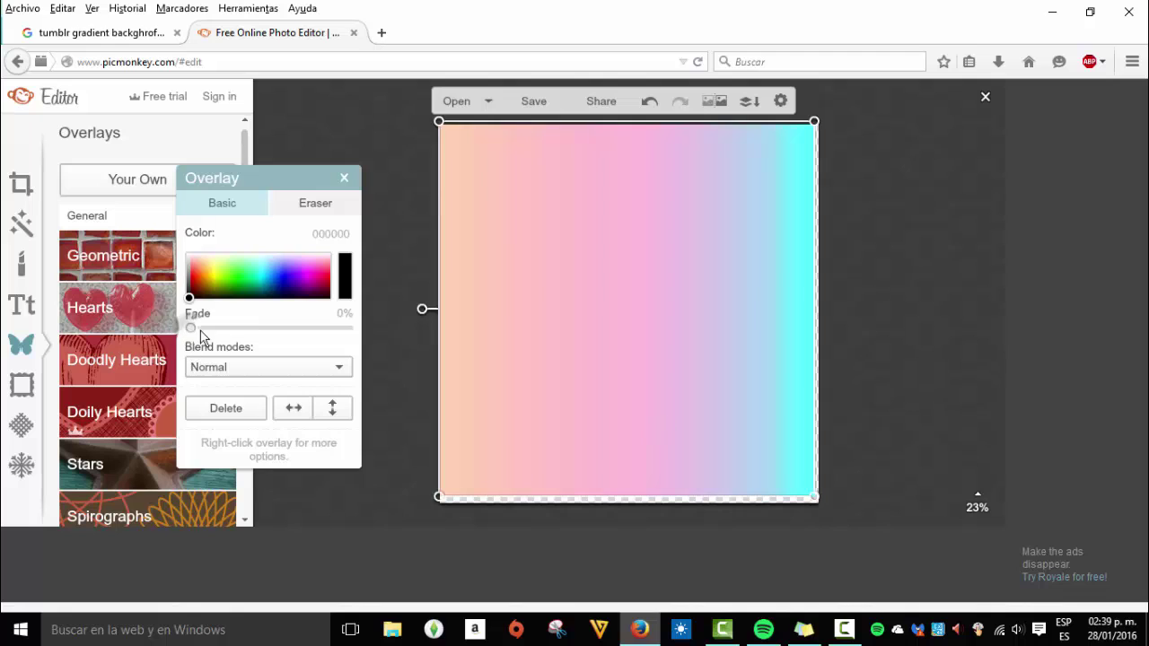
pyautogui.moveTo(191, 328); pyautogui.dragTo(248, 346)
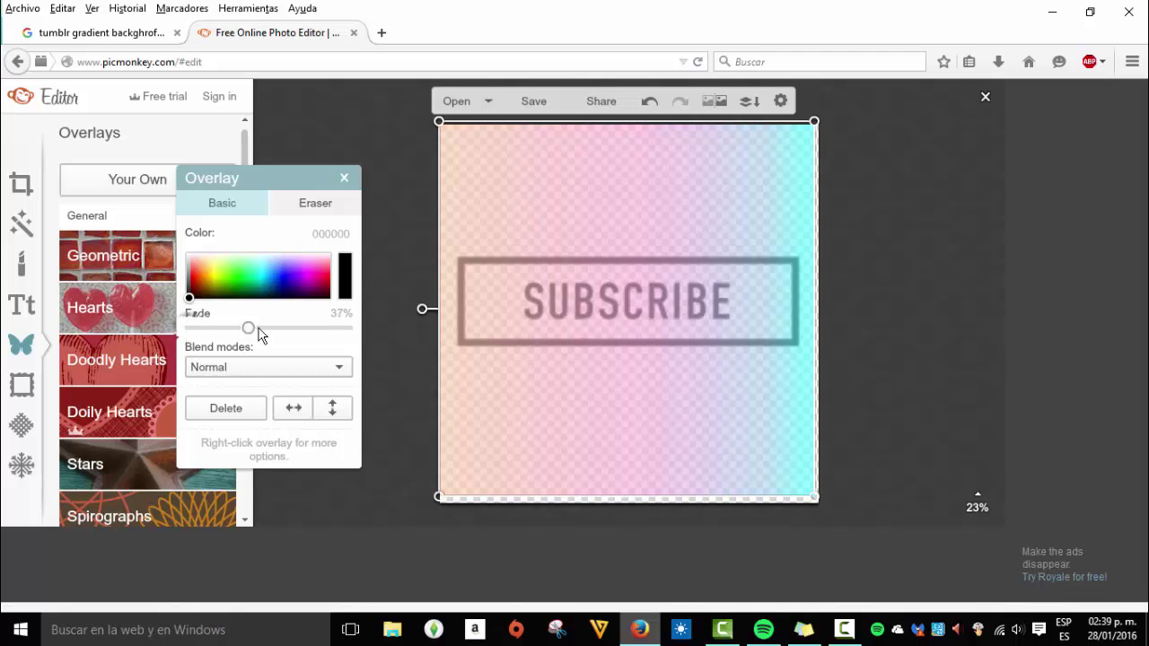
# Try a Basic Edits crop around the SUBSCRIBE banner, then cancel it.
pyautogui.click(401, 247)
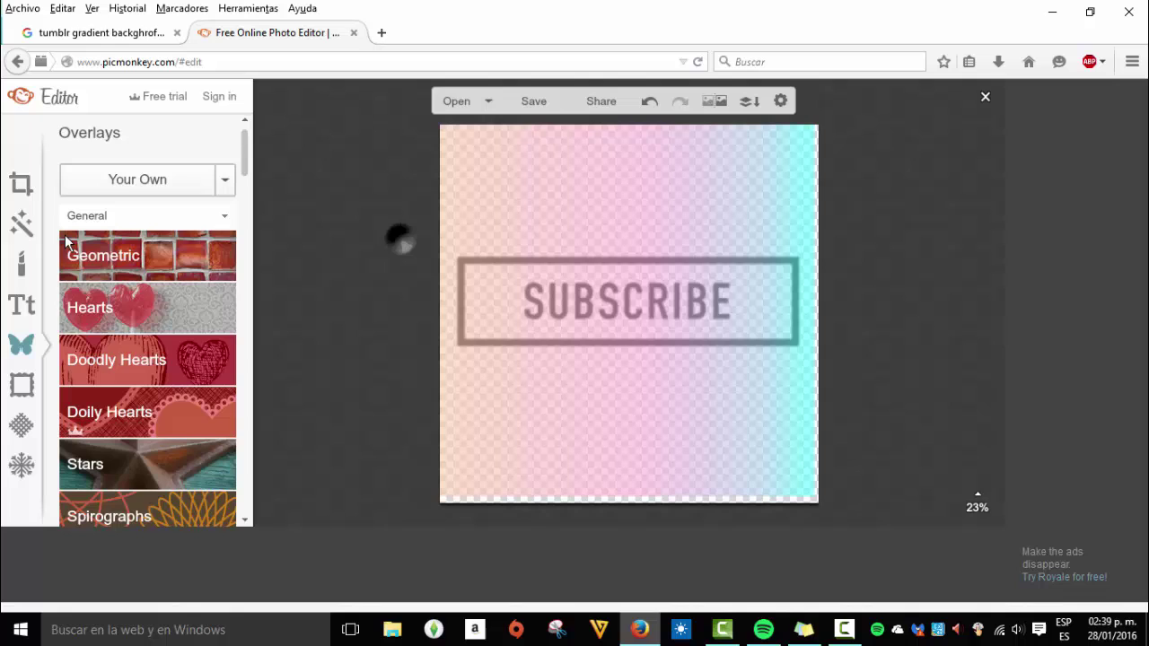
pyautogui.click(22, 184)
pyautogui.click(113, 240)
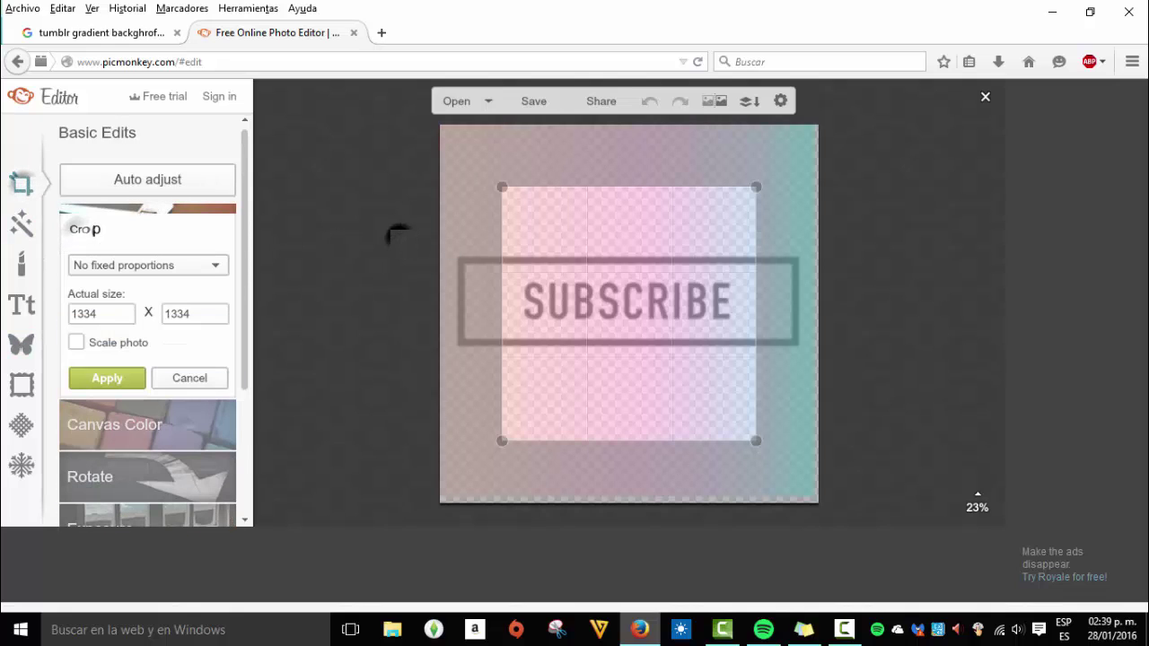
pyautogui.moveTo(505, 189); pyautogui.dragTo(462, 260)
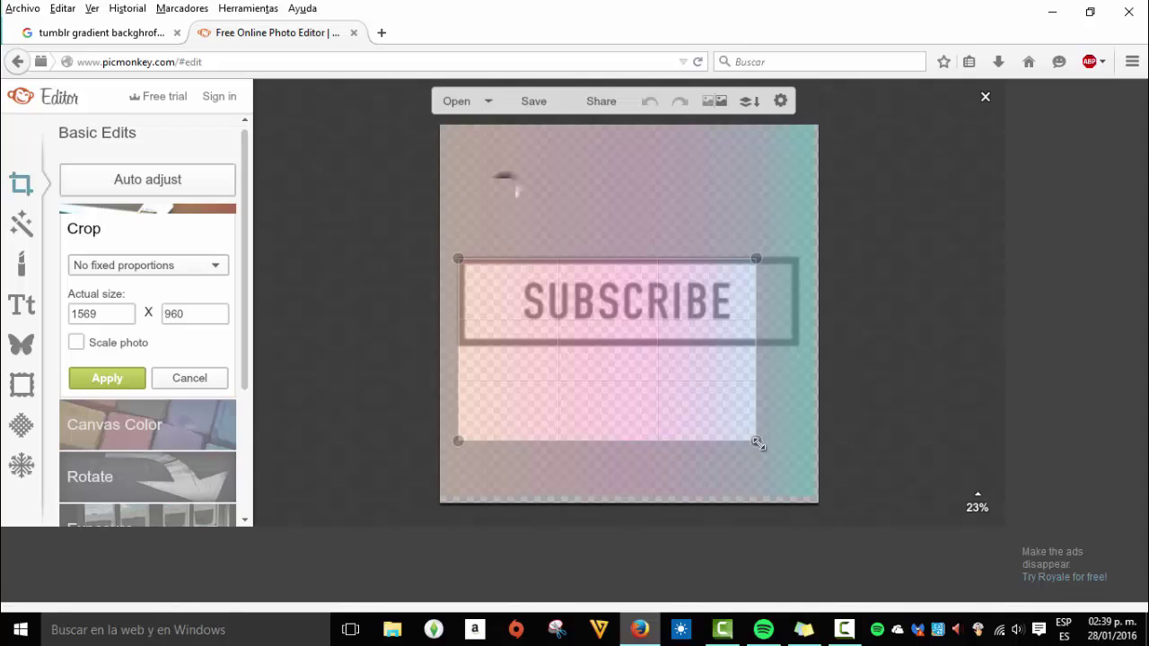
pyautogui.moveTo(757, 443); pyautogui.dragTo(802, 350)
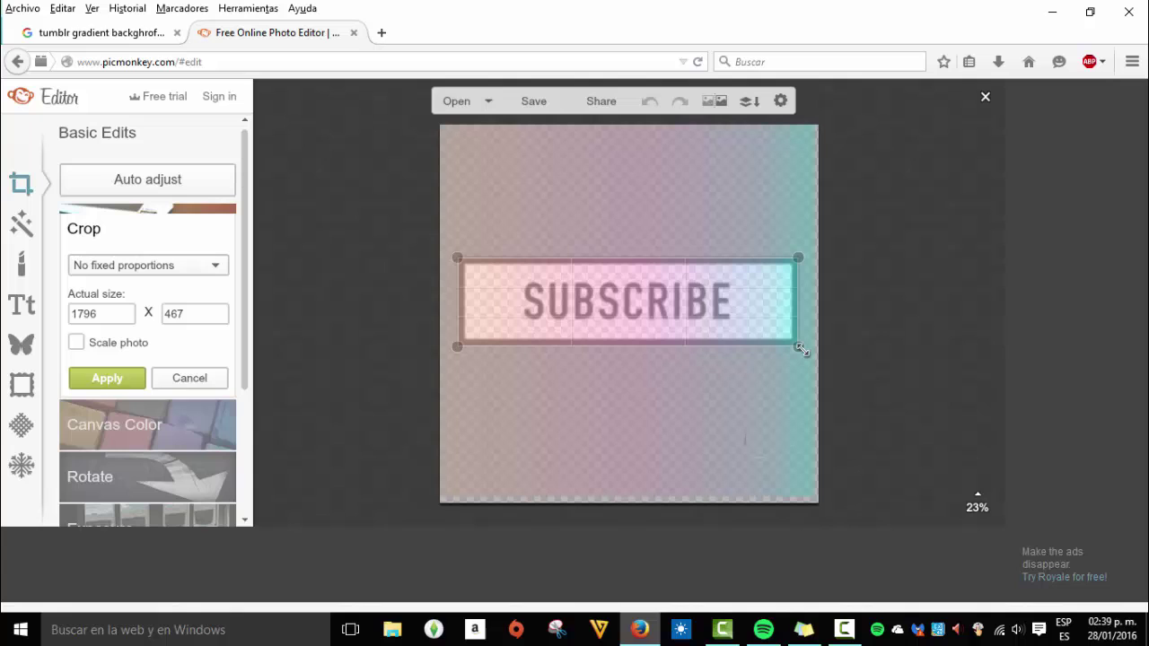
pyautogui.click(189, 378)
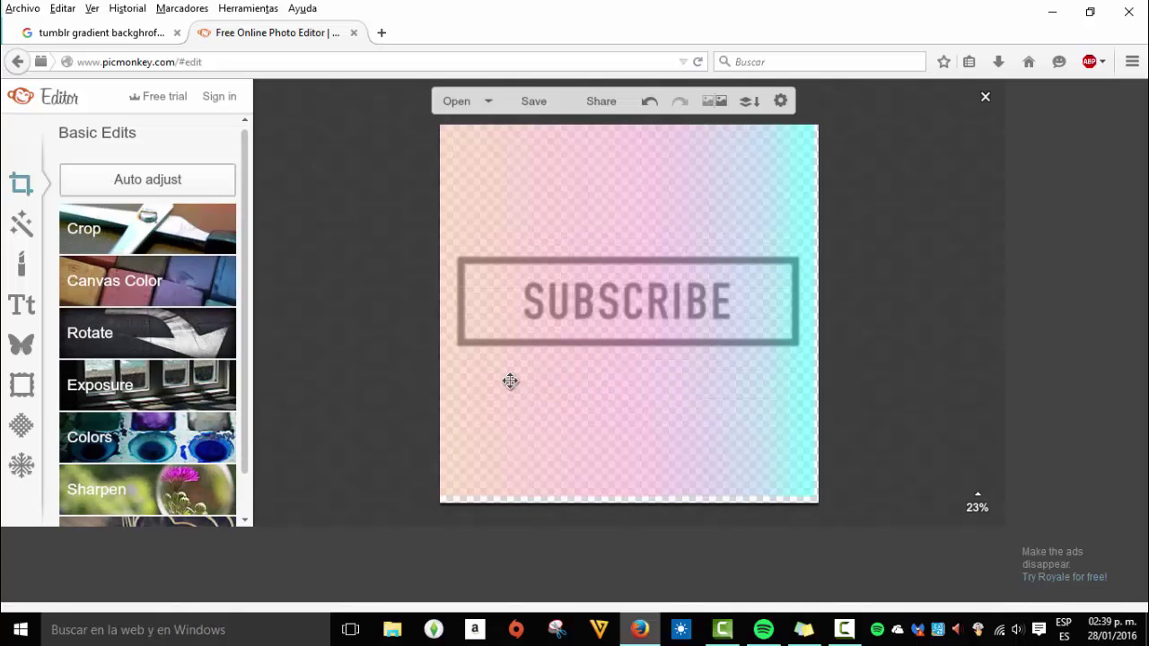
# Make the canvas colour white and reselect the gradient overlay.
pyautogui.click(92, 282)
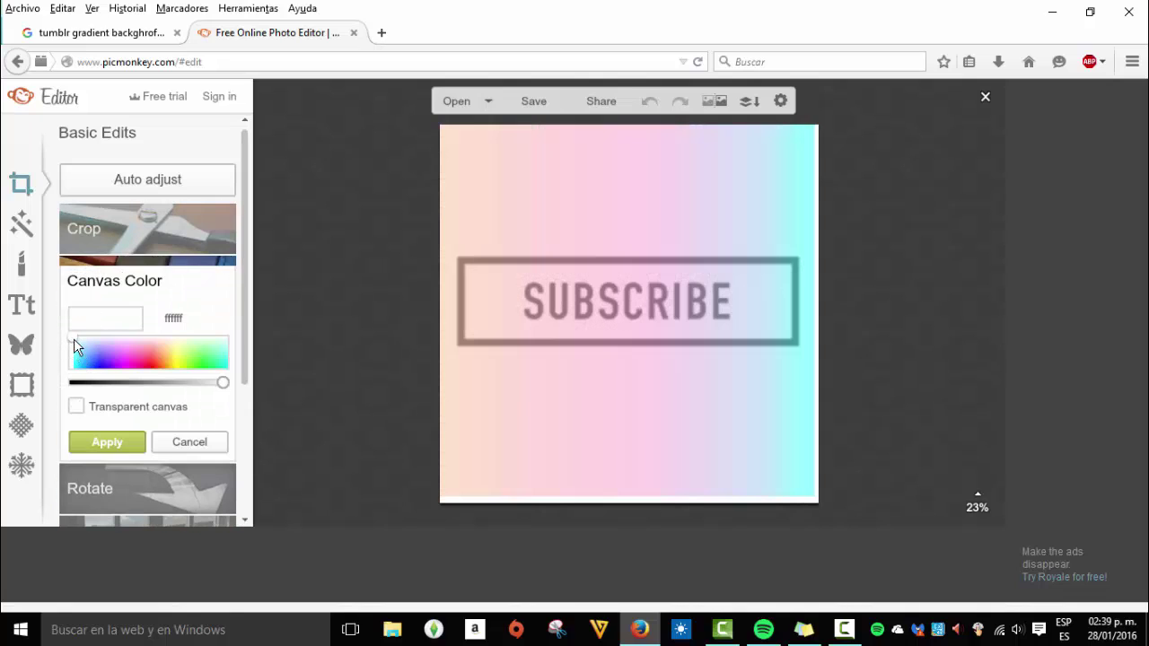
pyautogui.click(97, 442)
pyautogui.click(651, 217)
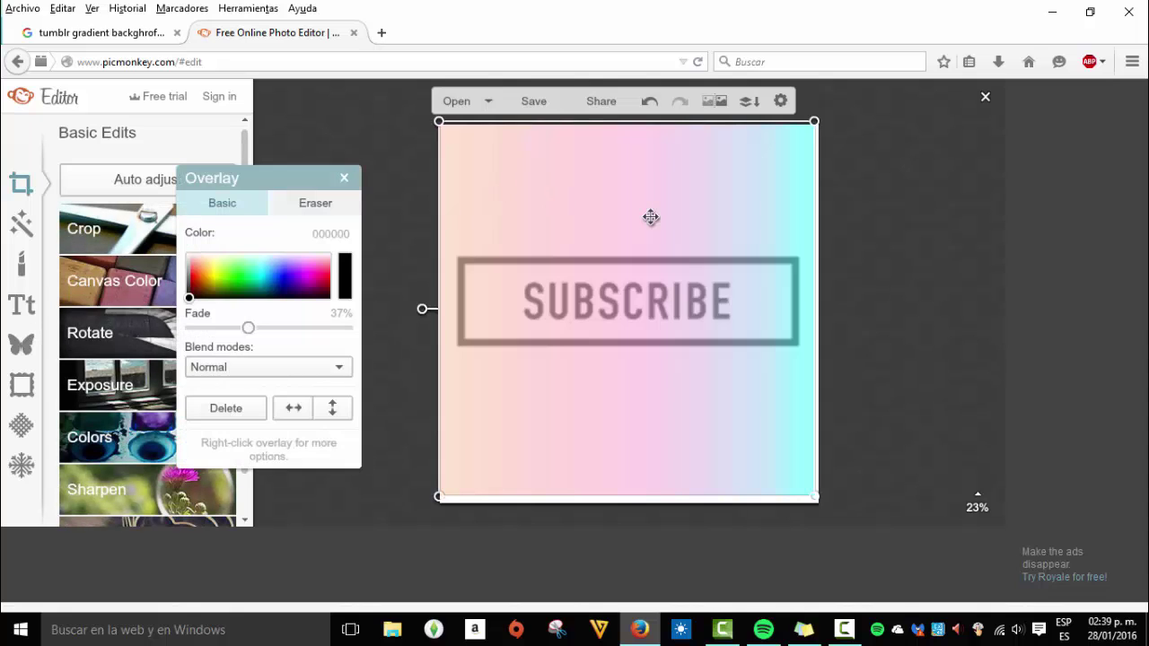
pyautogui.click(280, 370)
pyautogui.click(279, 377)
# Set the gradient overlay's fade to 0% and blend mode to Add, then resize it.
pyautogui.moveTo(246, 328); pyautogui.dragTo(125, 327)
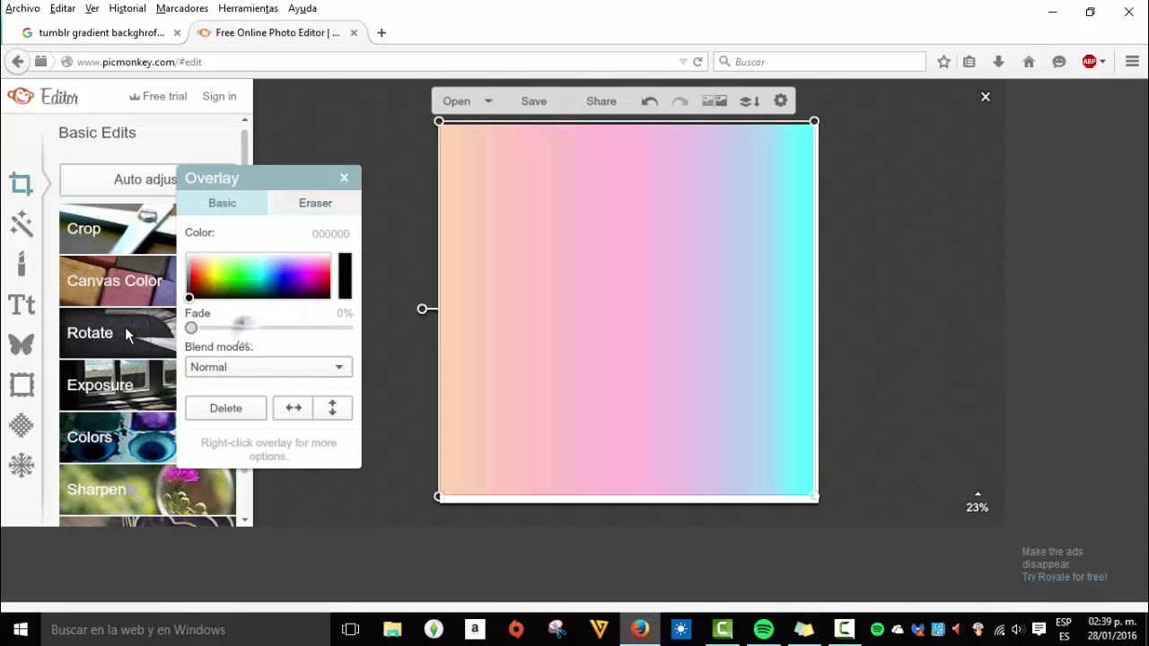
pyautogui.click(268, 369)
pyautogui.click(270, 406)
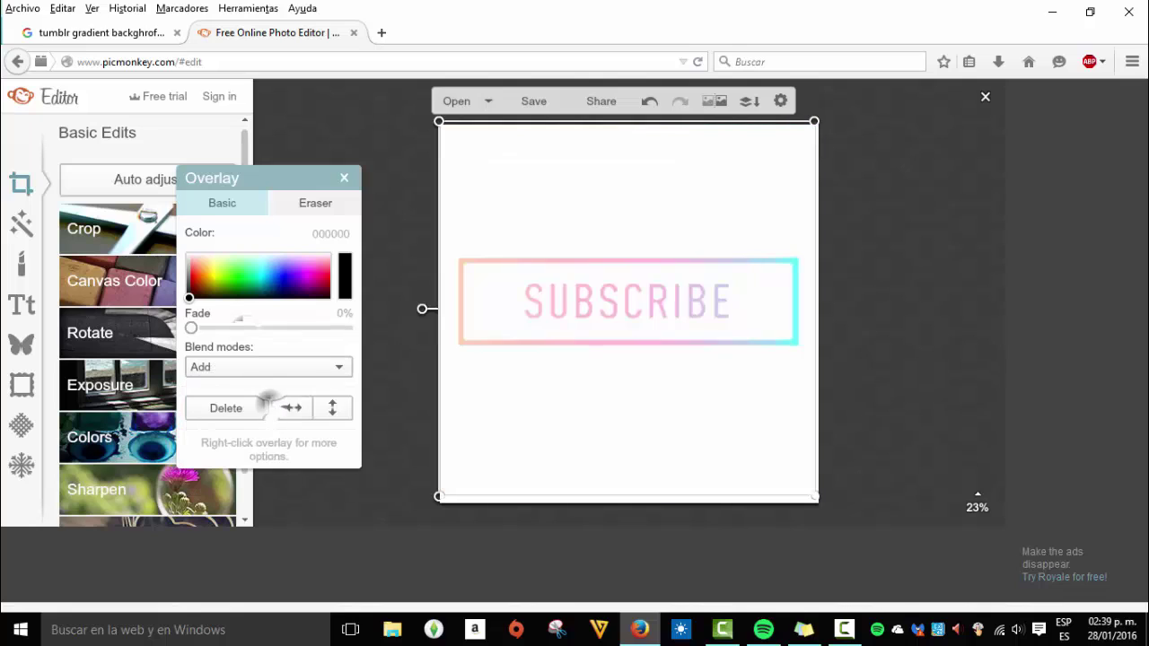
pyautogui.moveTo(438, 119); pyautogui.dragTo(467, 136)
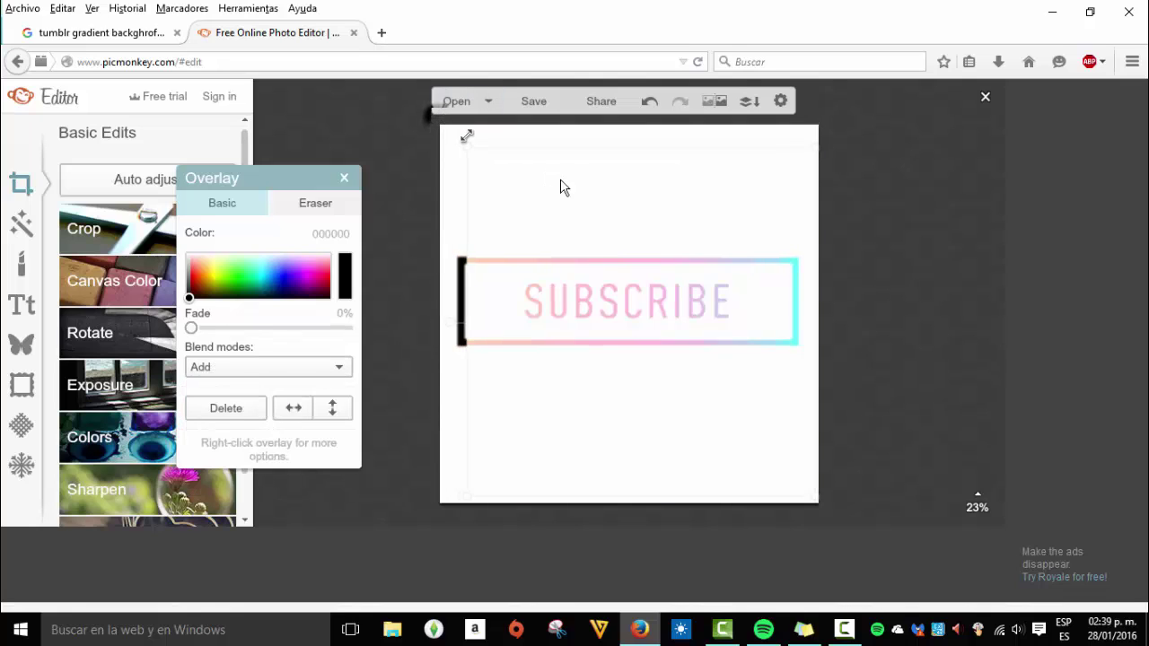
pyautogui.click(868, 220)
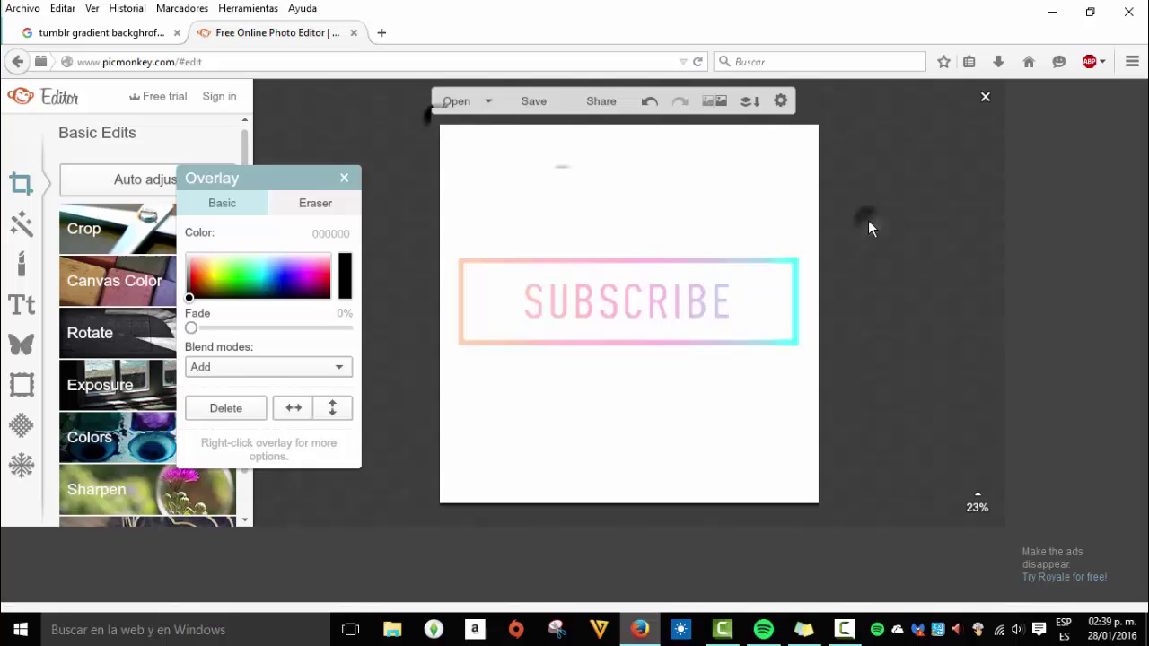